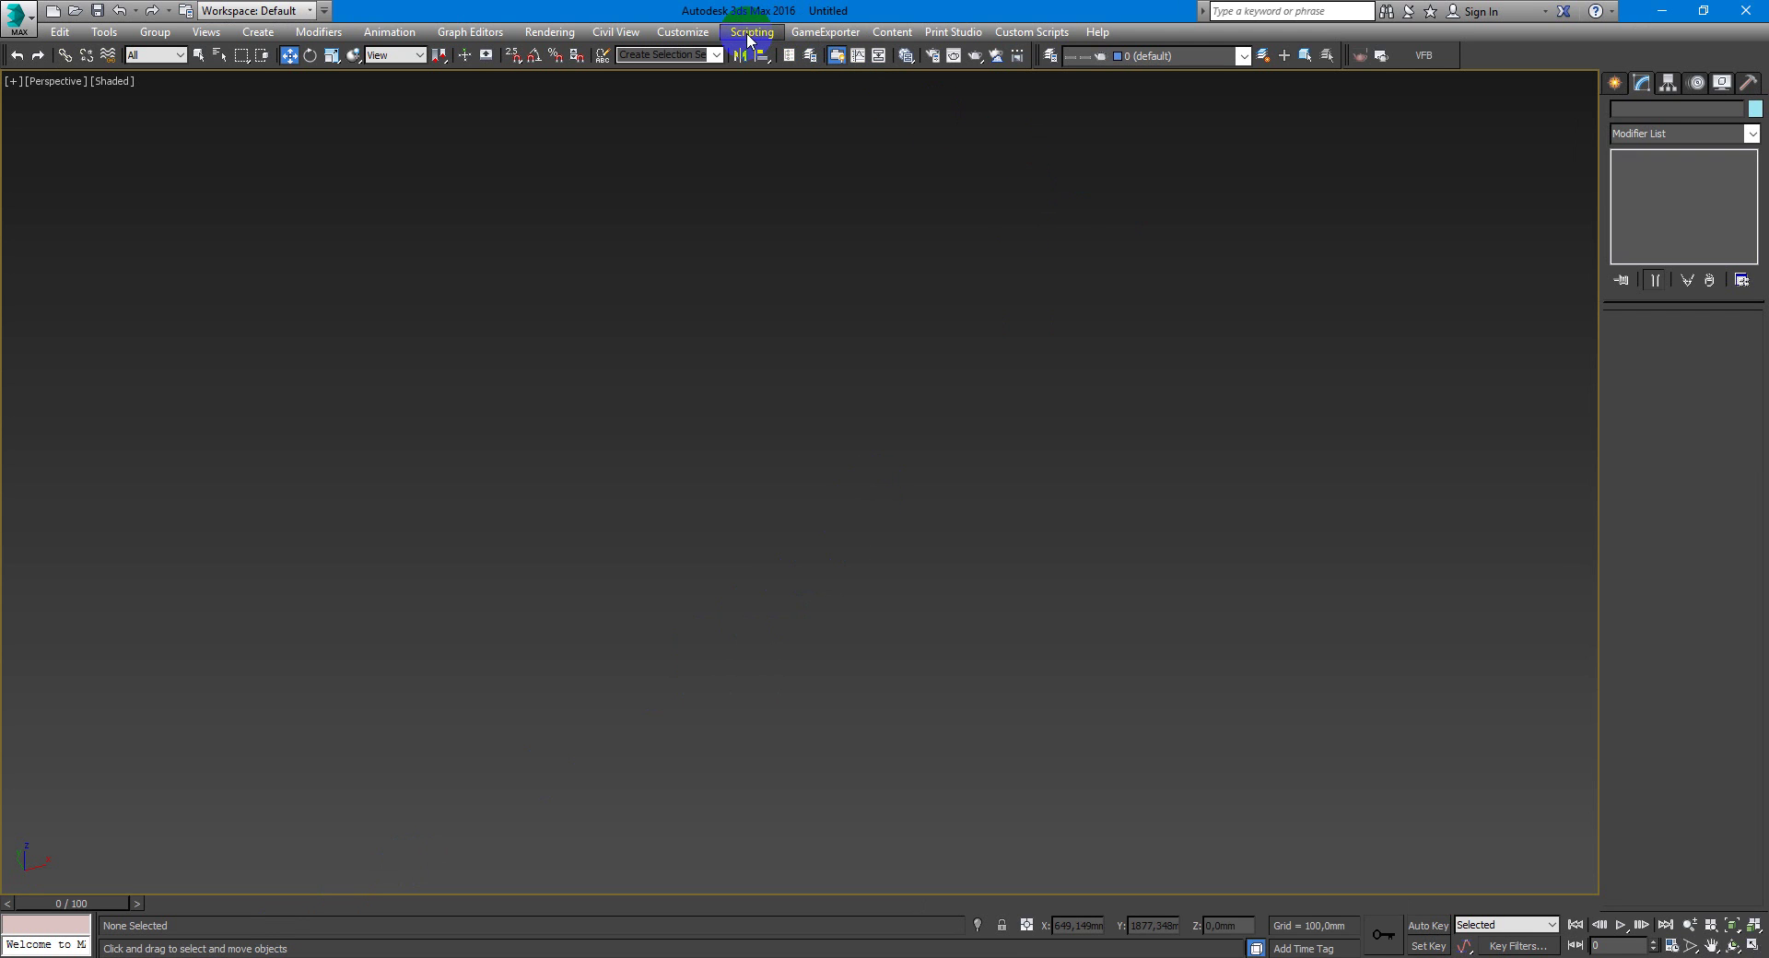
Set the System Unit Scale to 1 Unit = 1,0 Millimeters and confirm both units dialogs
click(709, 33)
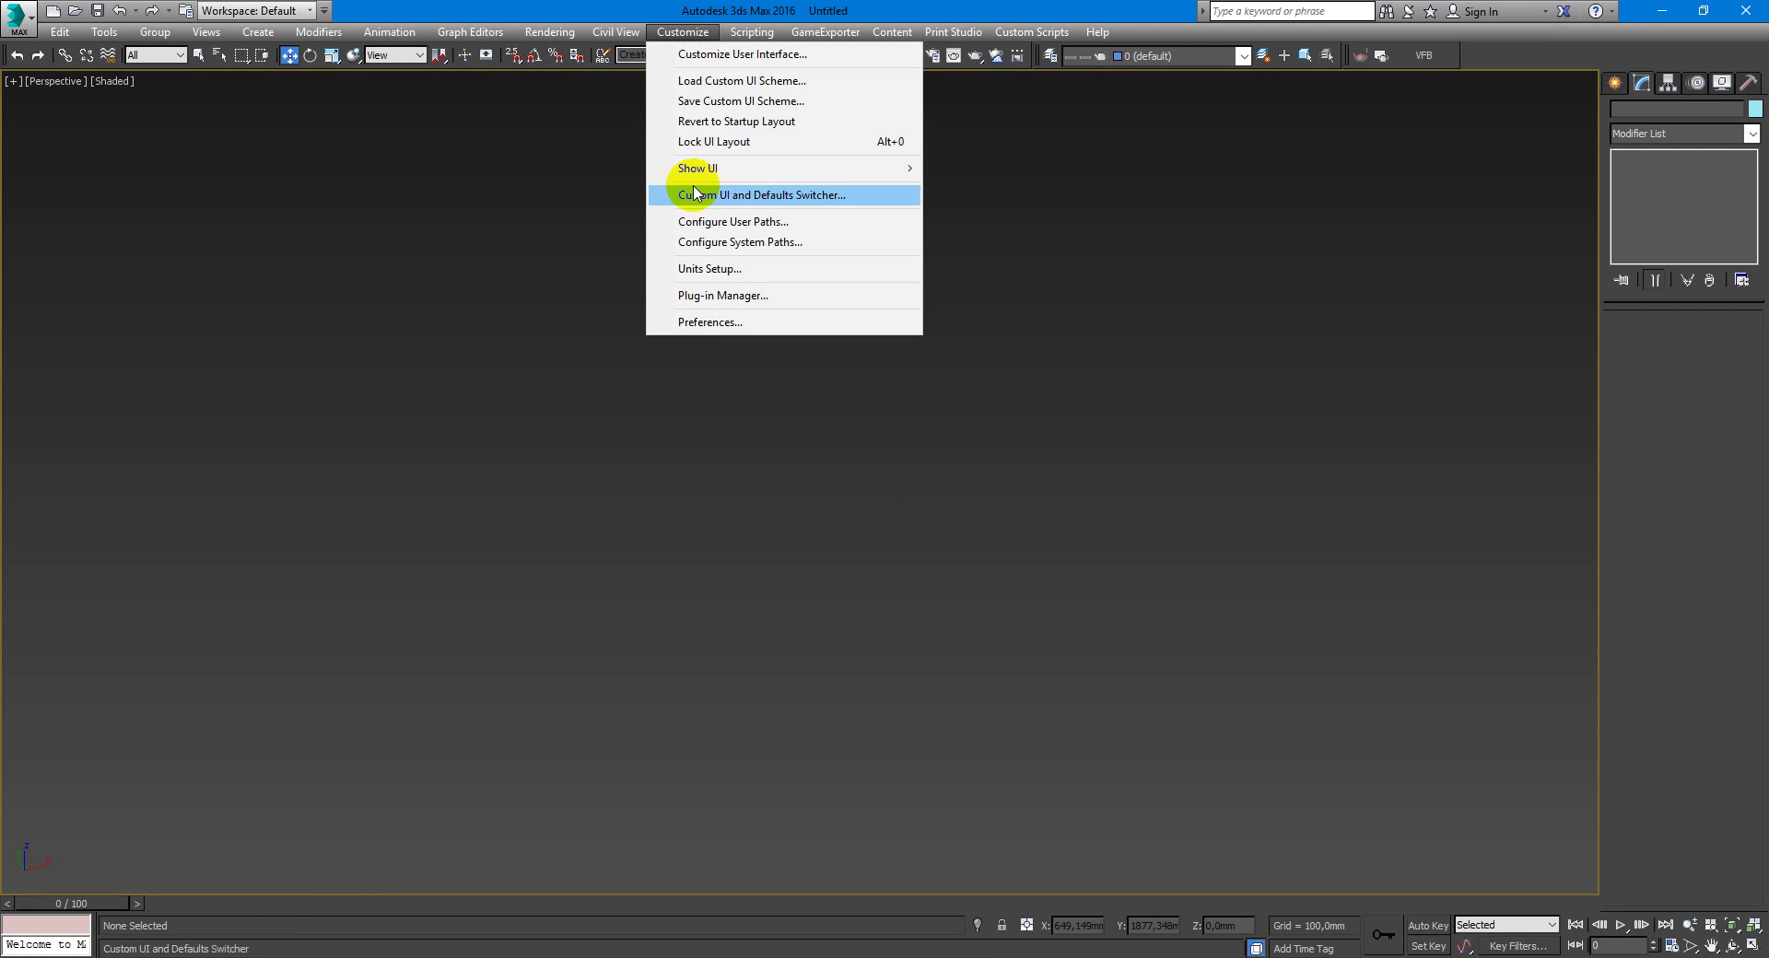
click(698, 268)
click(843, 347)
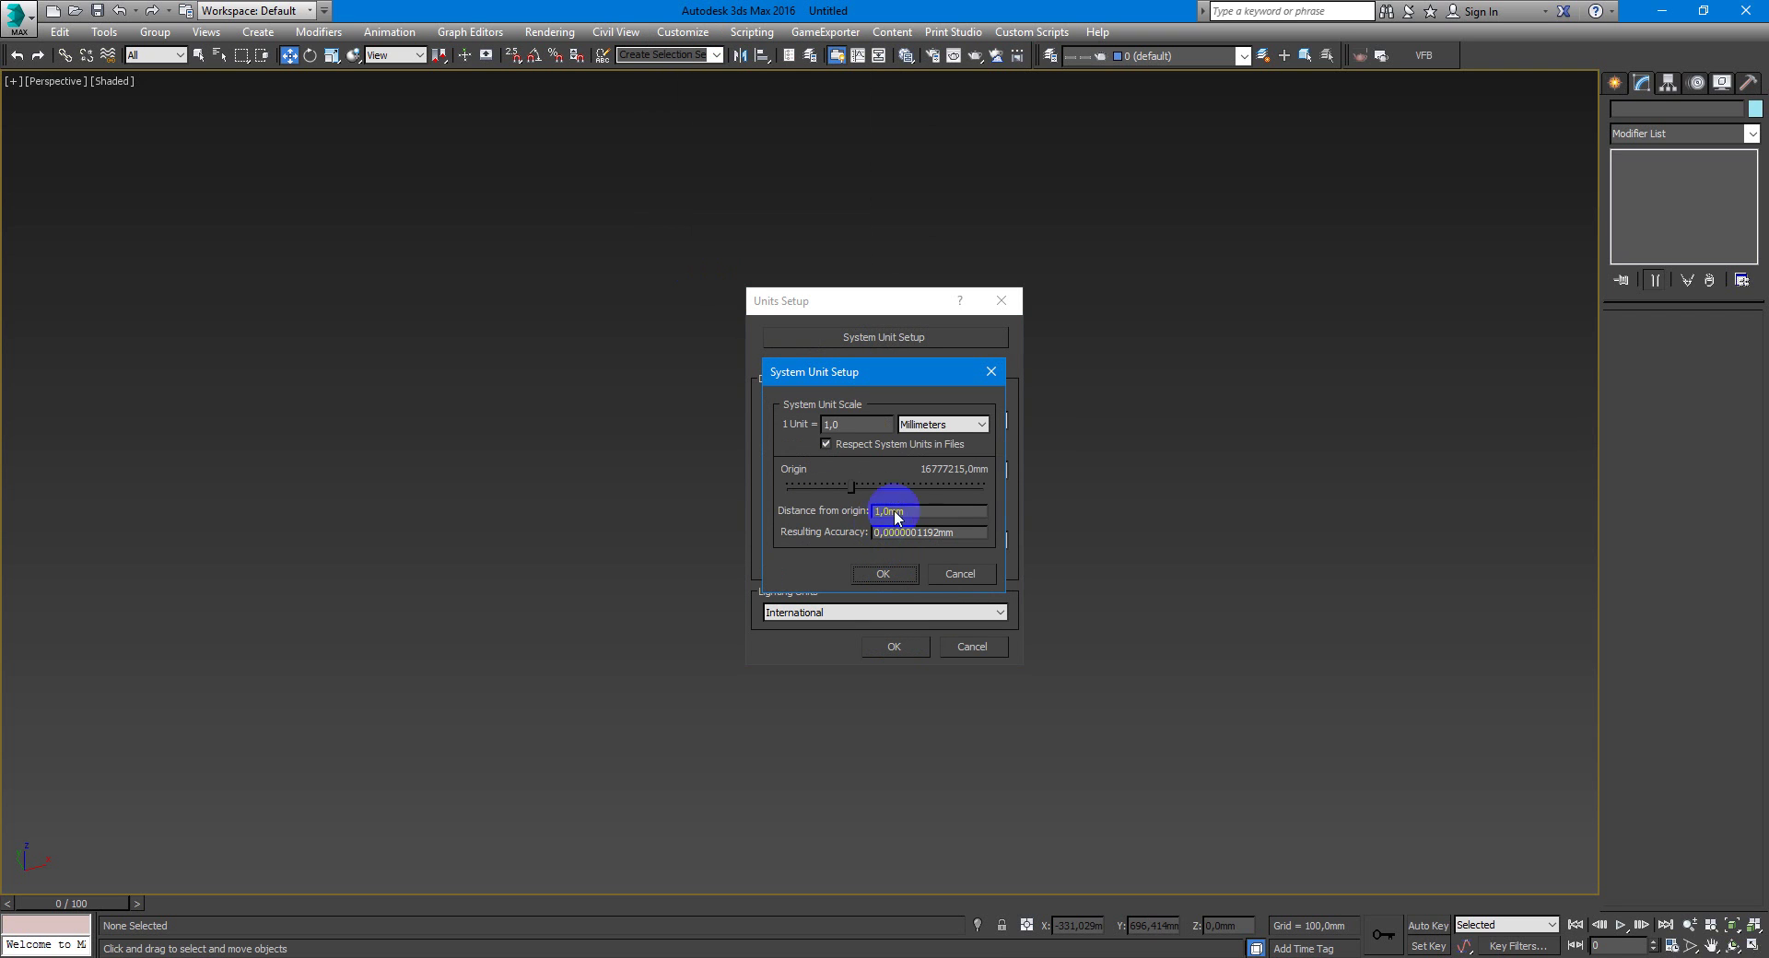
click(882, 581)
click(892, 640)
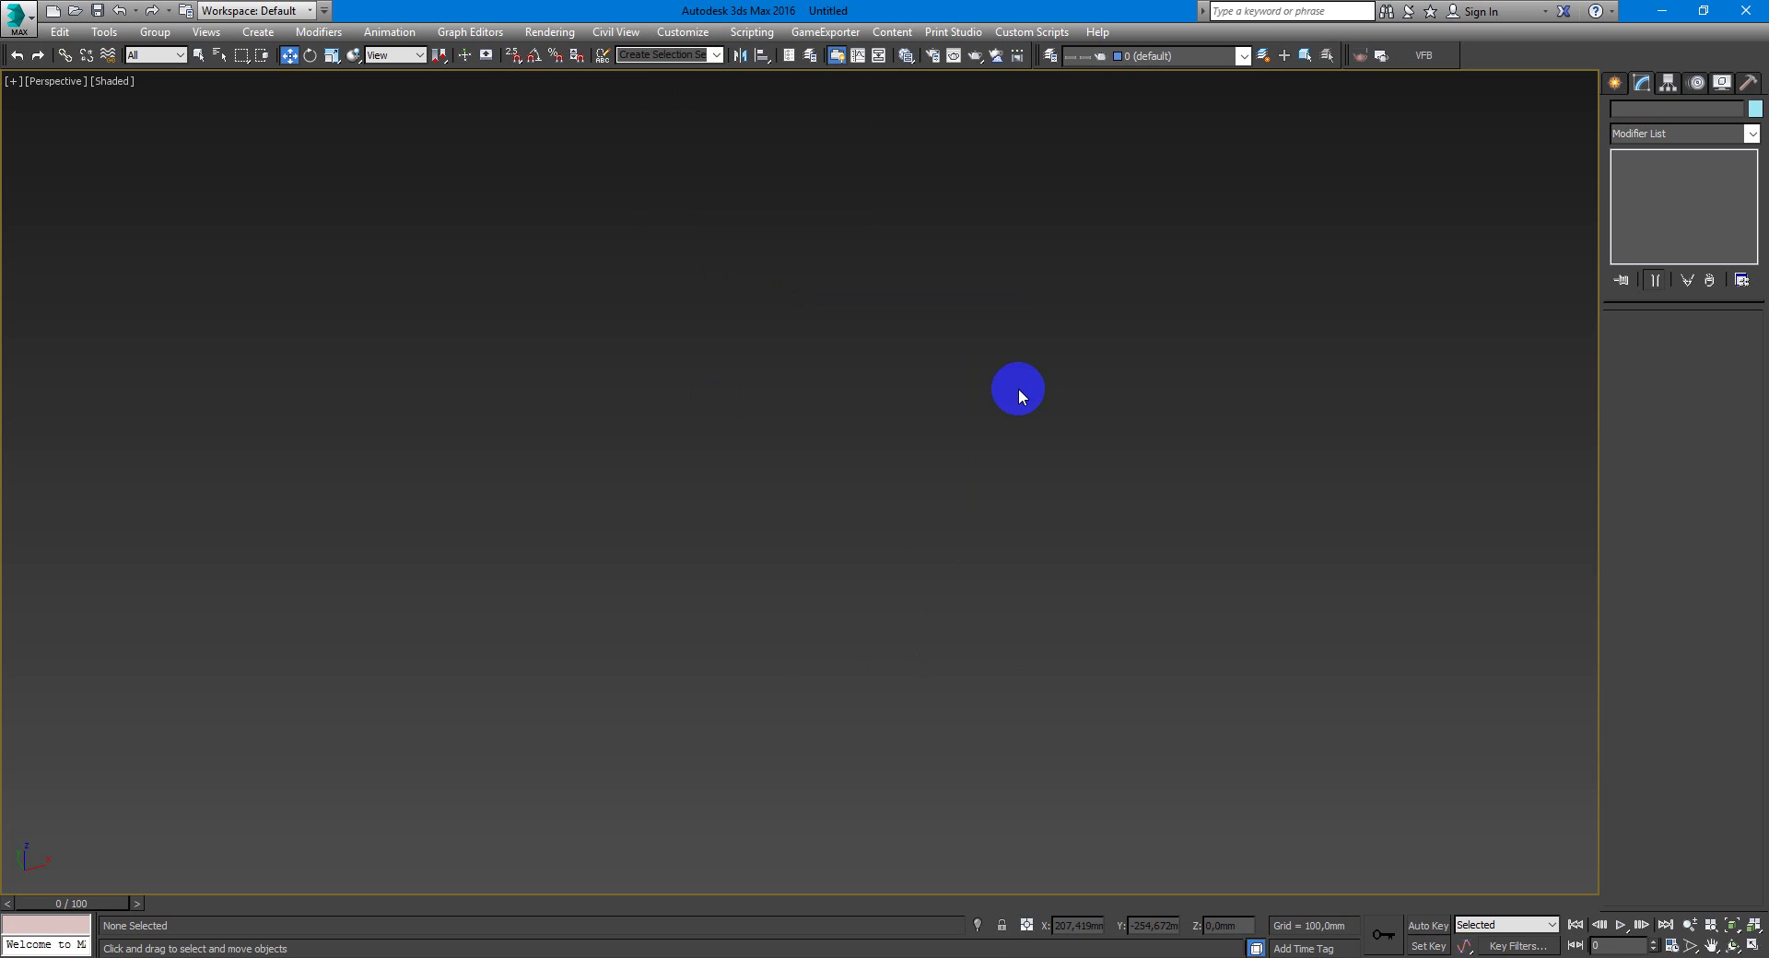
Create Plane001, about 1399 × 1918 mm with 4×4 segments, and show its parameters
right_click(1020, 389)
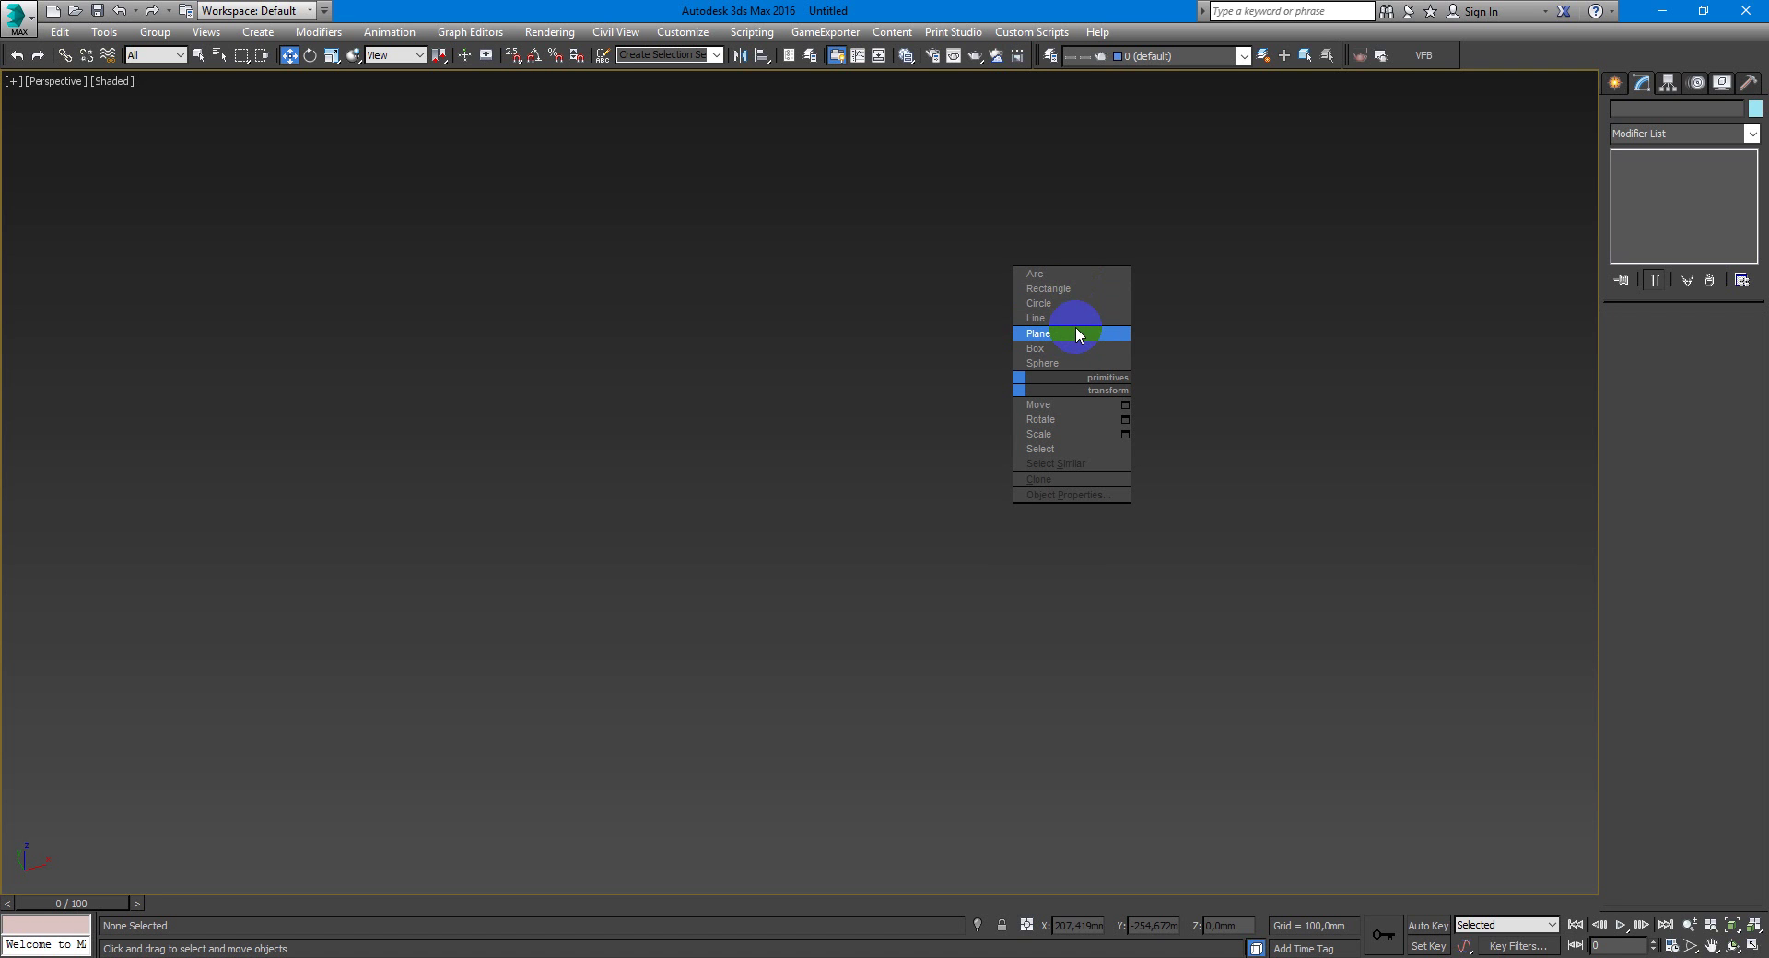
click(1078, 333)
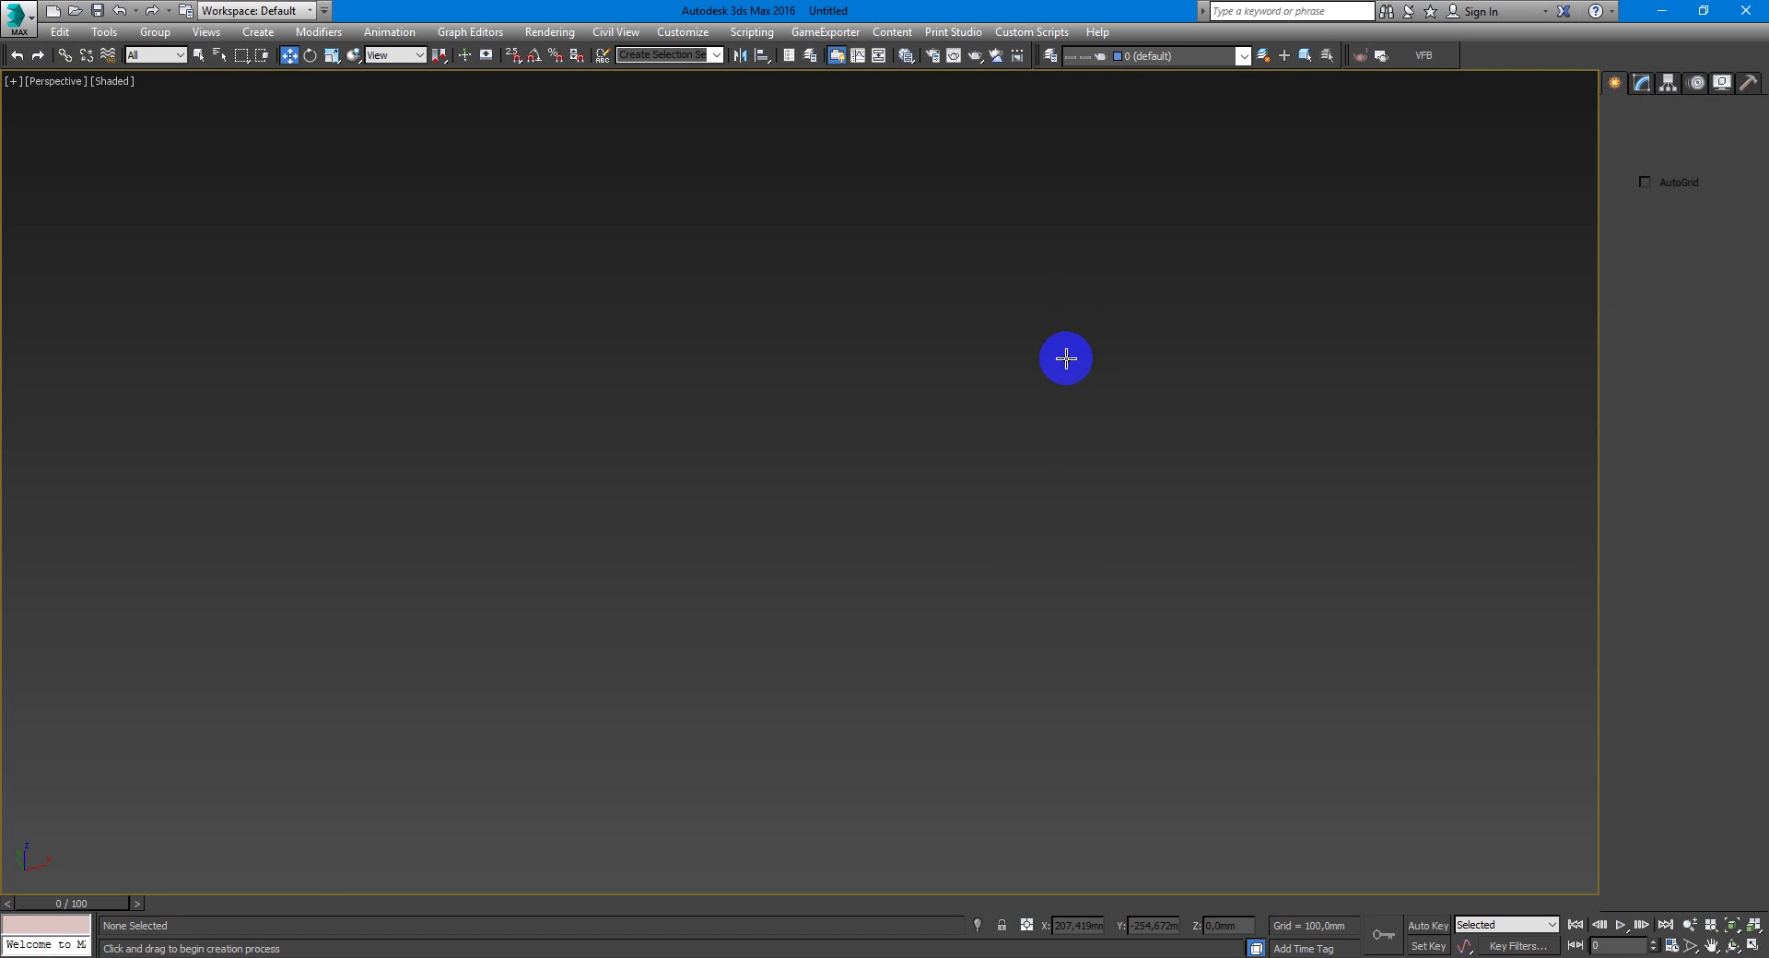
drag(1136, 328, 643, 870)
right_click(869, 725)
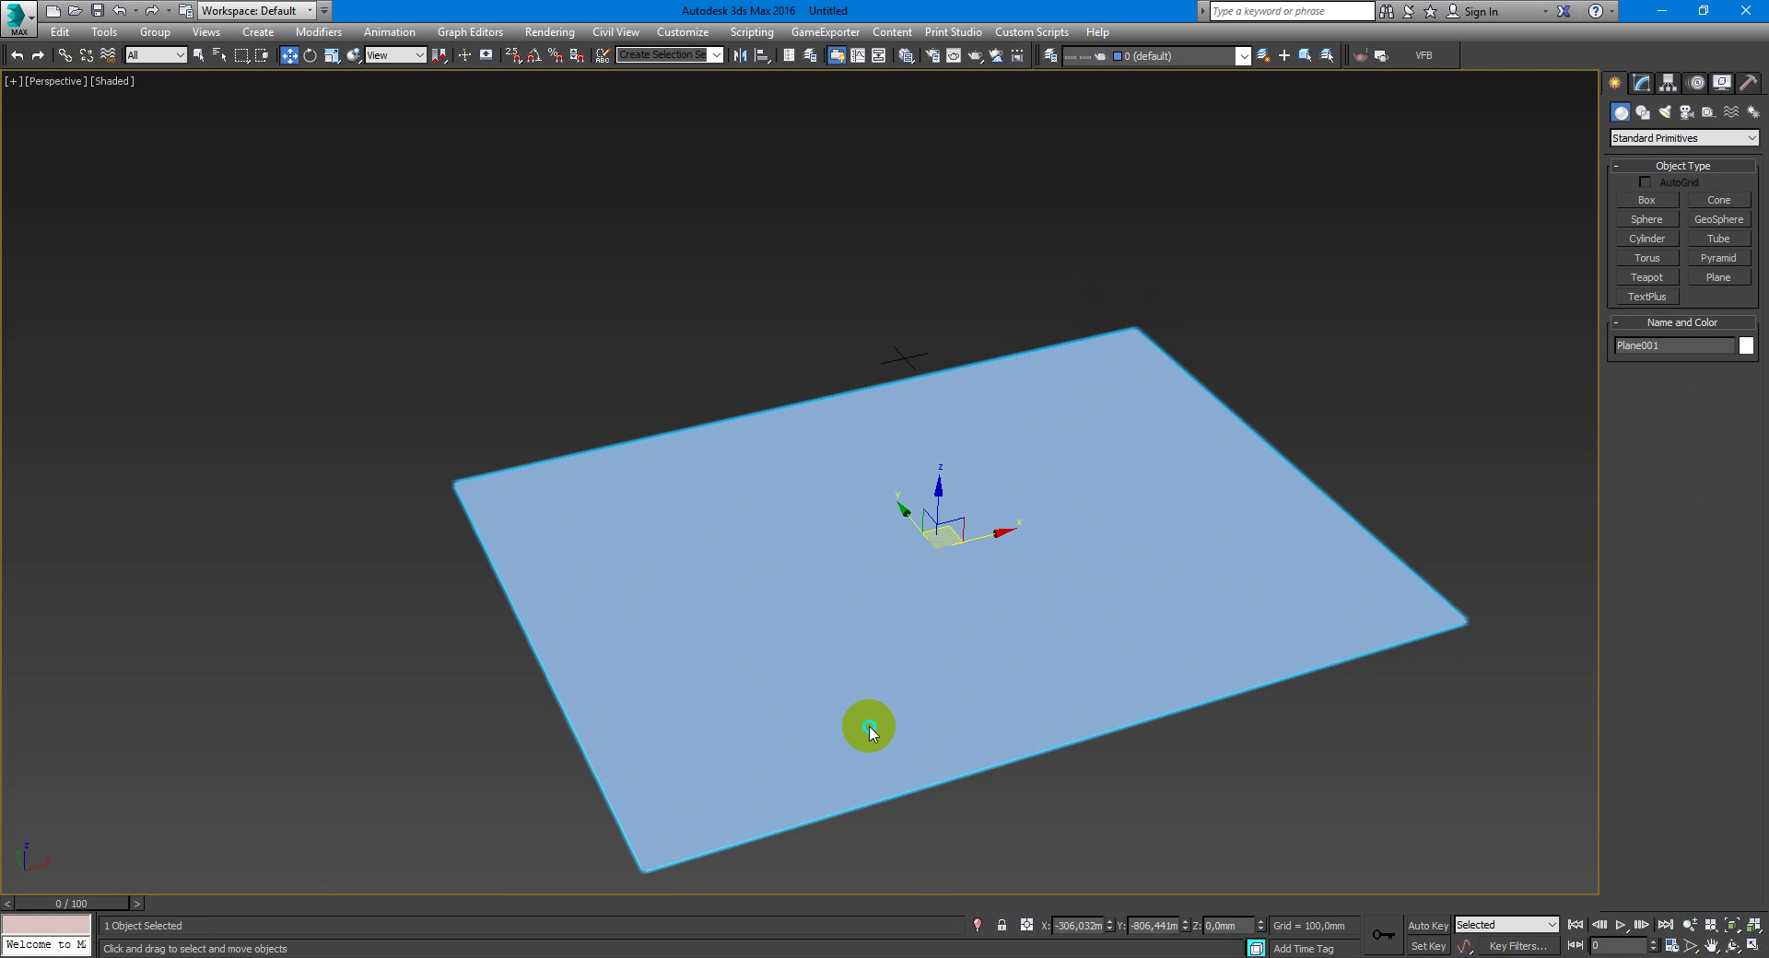
click(1639, 88)
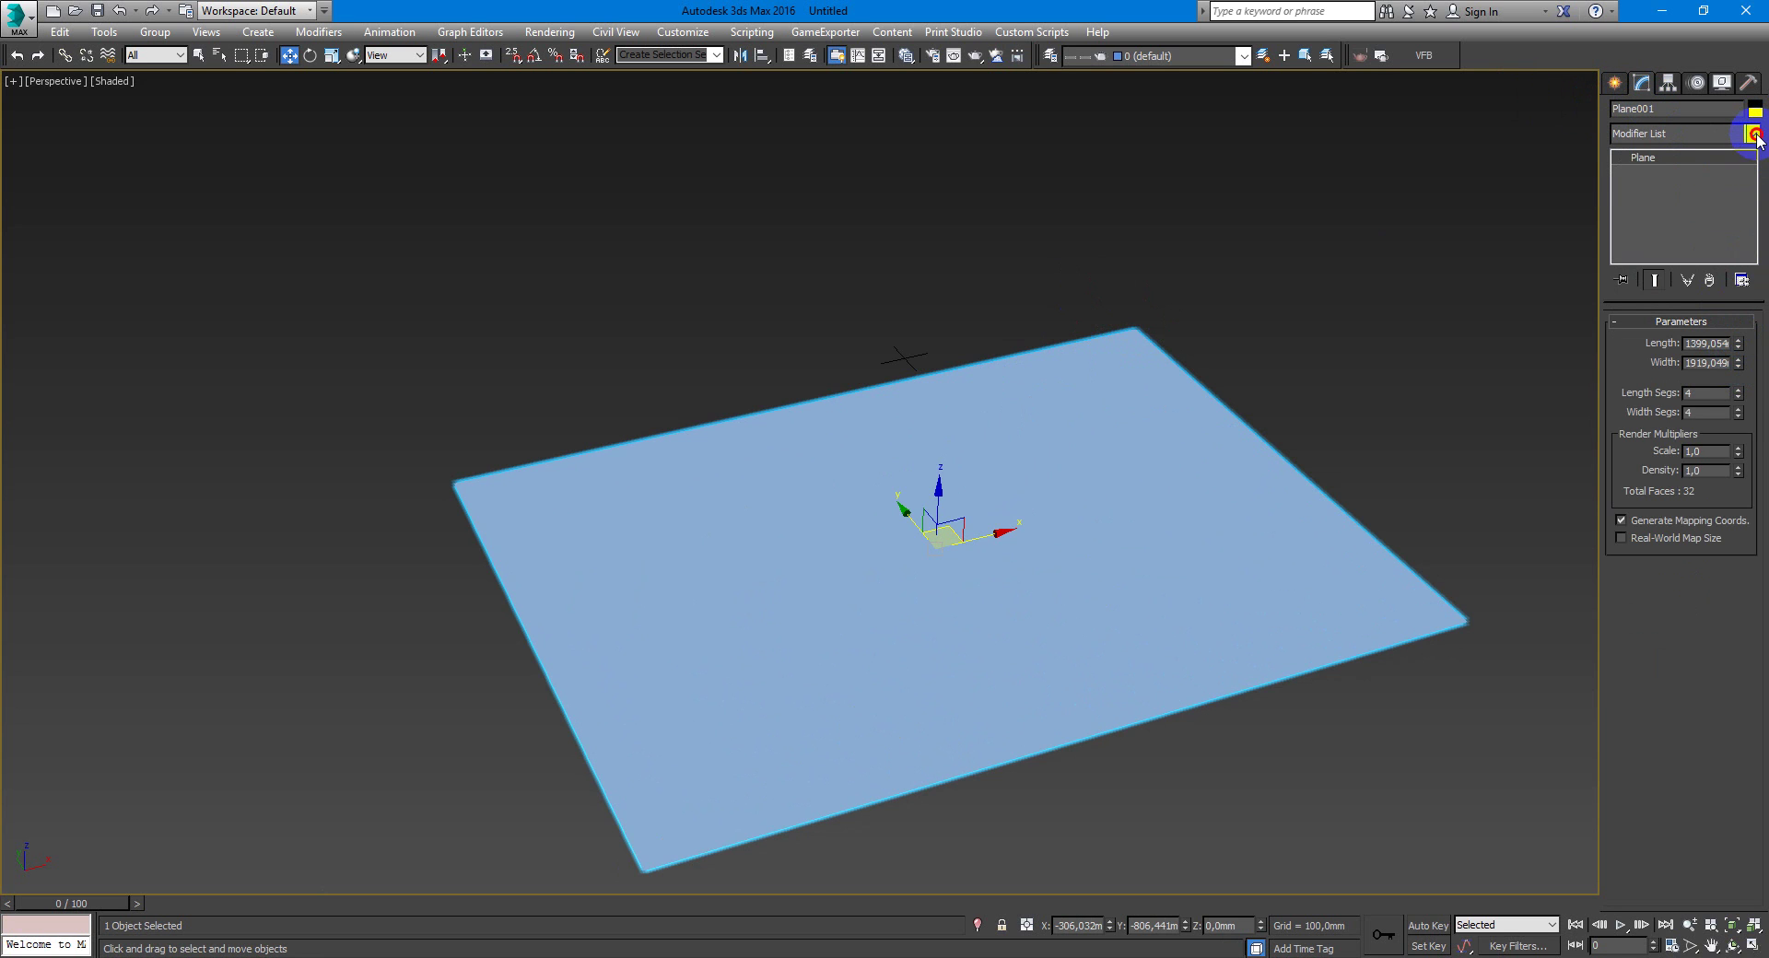
Apply the FloorGenerator modifier to Plane001 from the Modifier List
click(1753, 133)
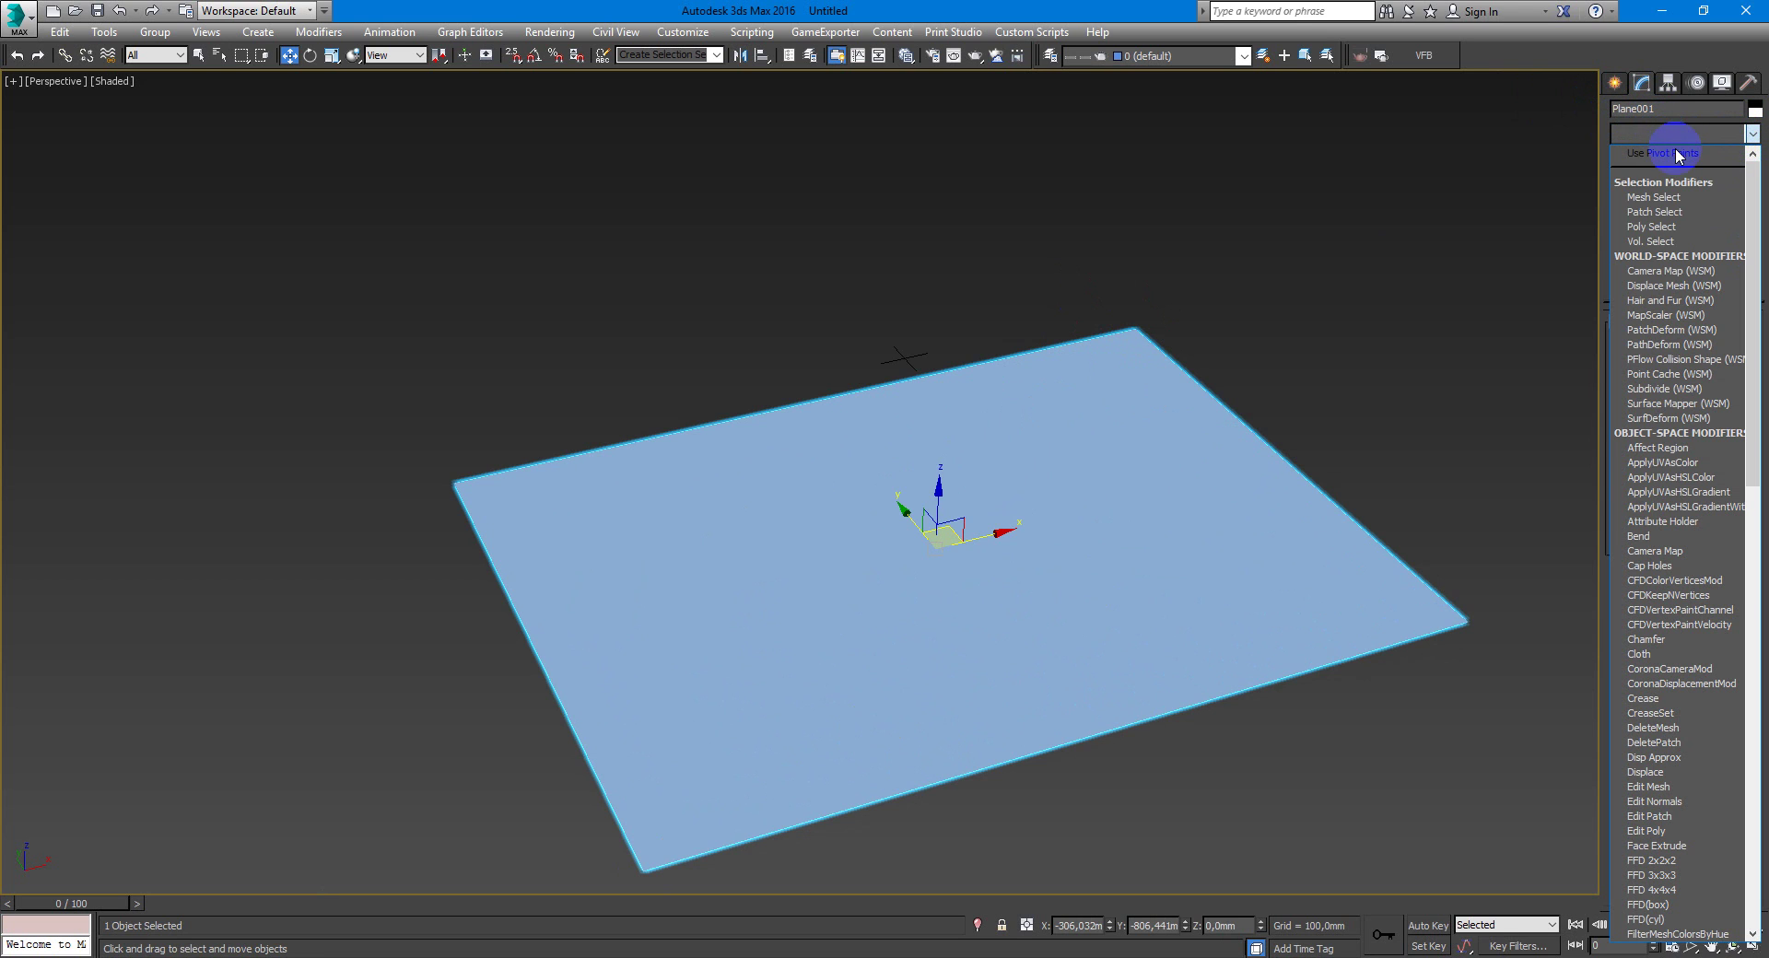
click(1674, 700)
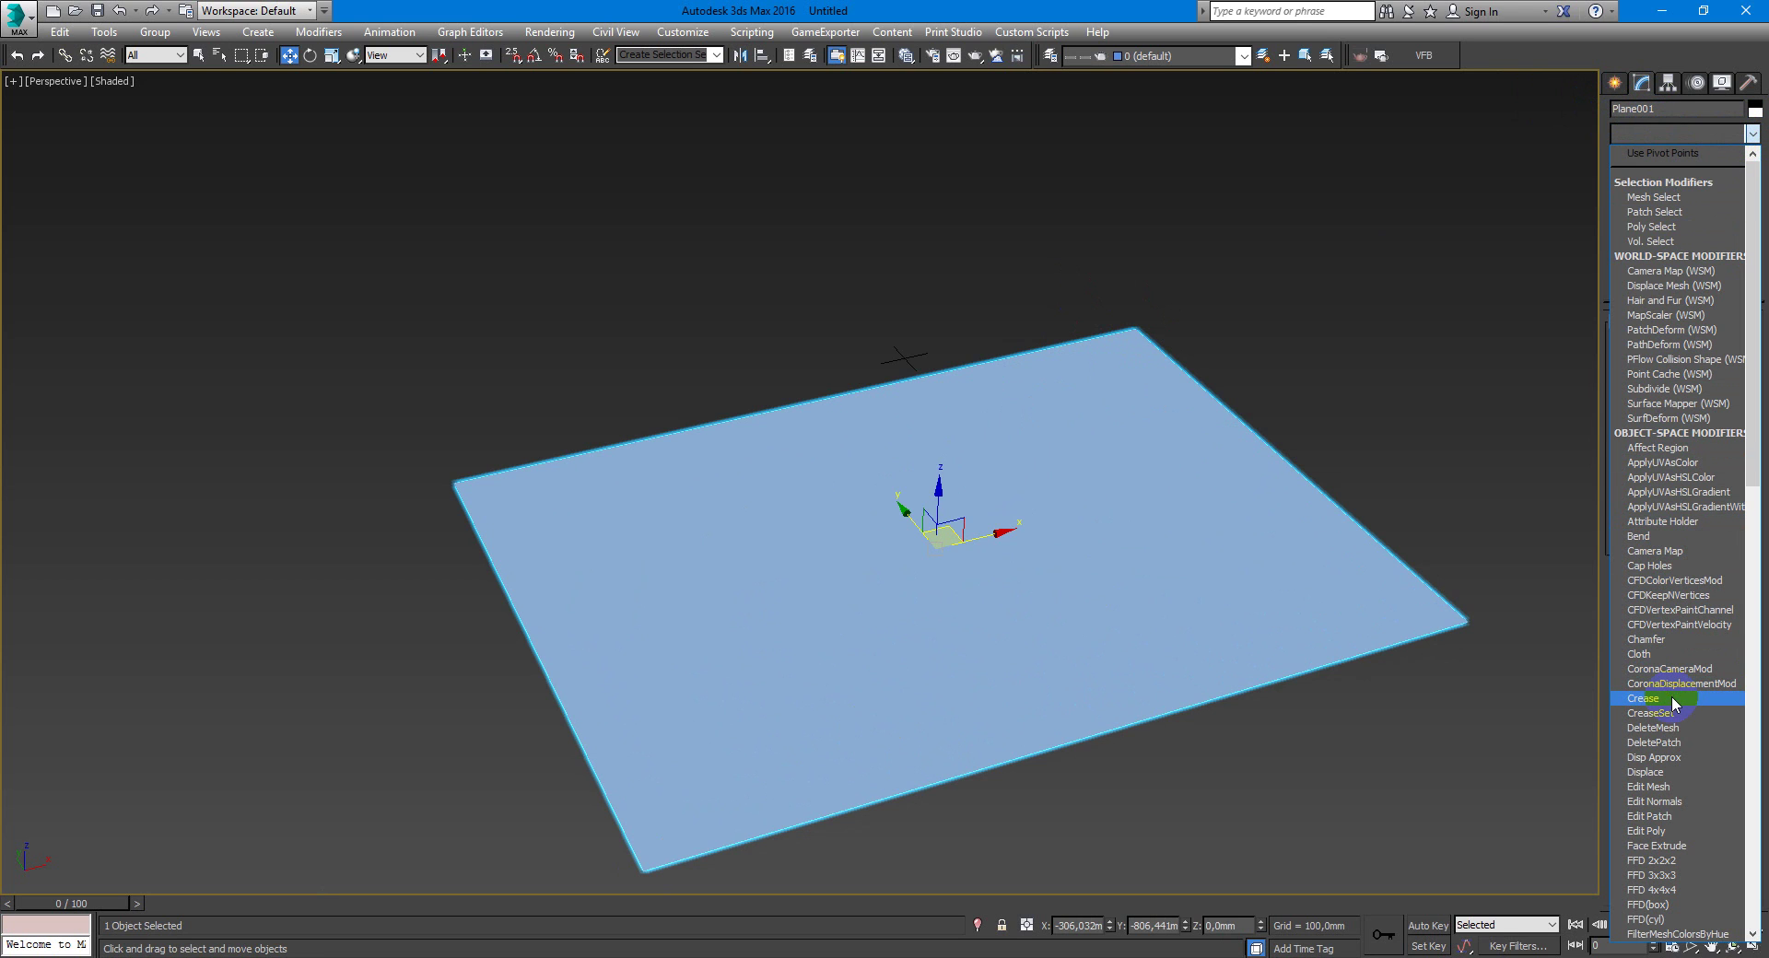
drag(1674, 702, 1682, 884)
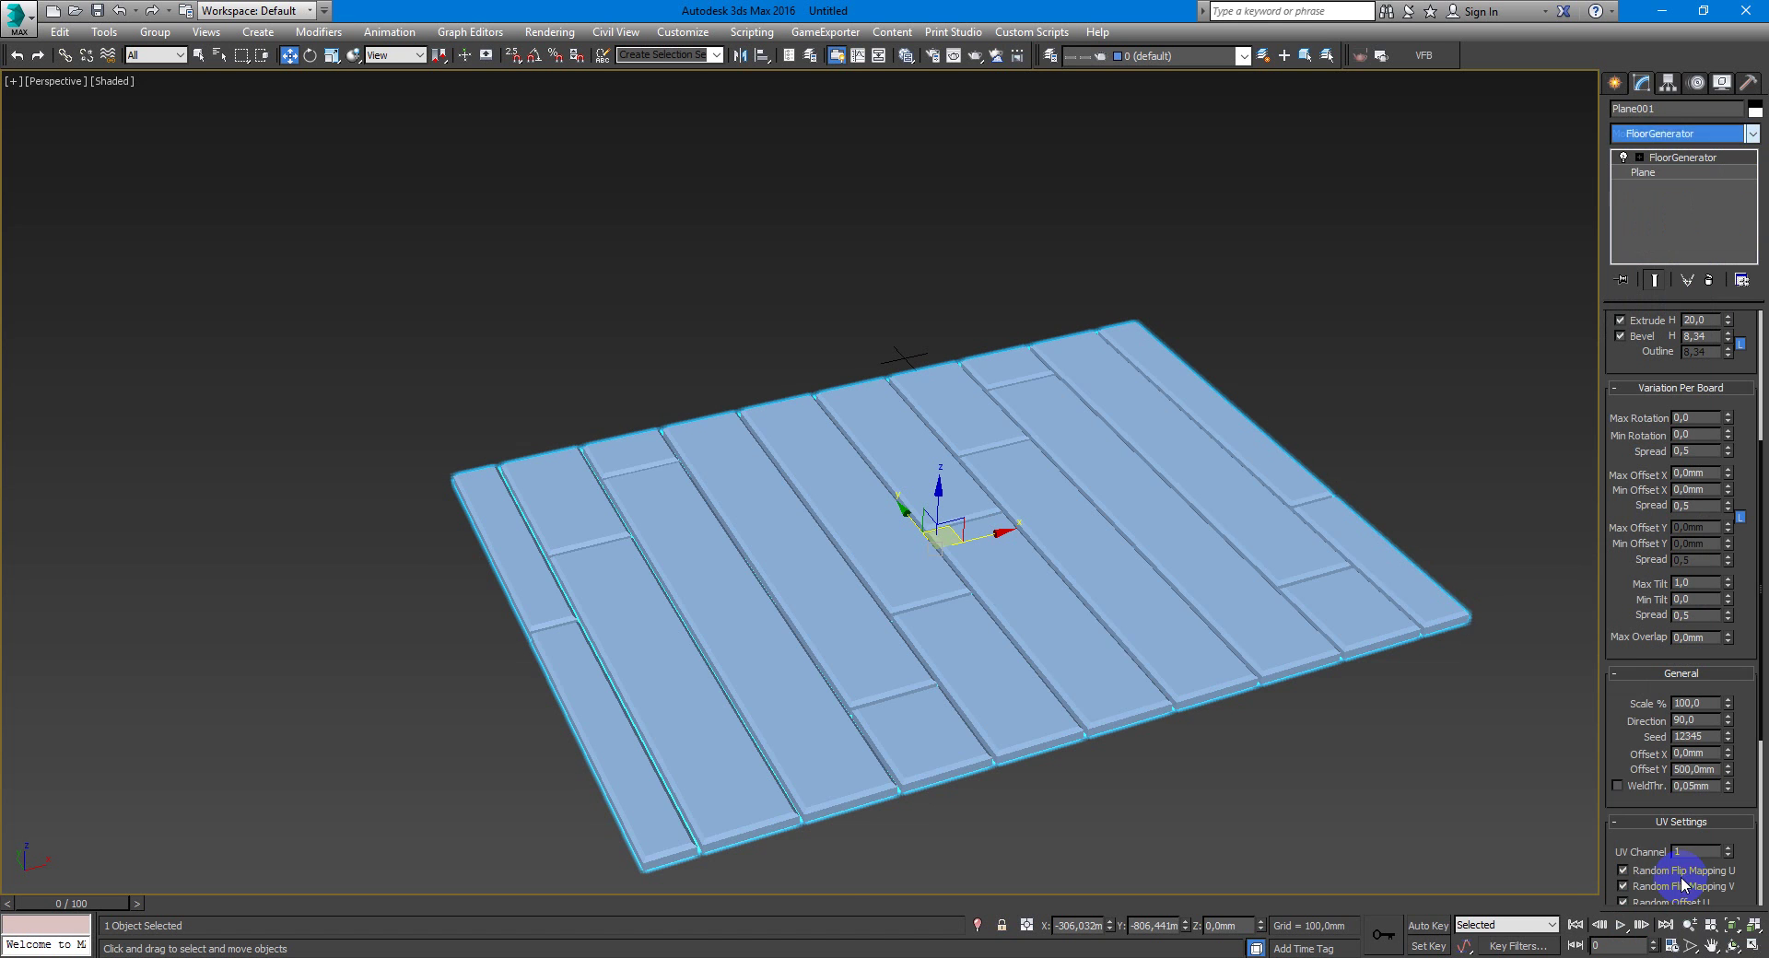
Reduce the board Max Width to 128 mm, then further to 121,6 mm
alt+middle_drag(1430, 612, 1445, 620)
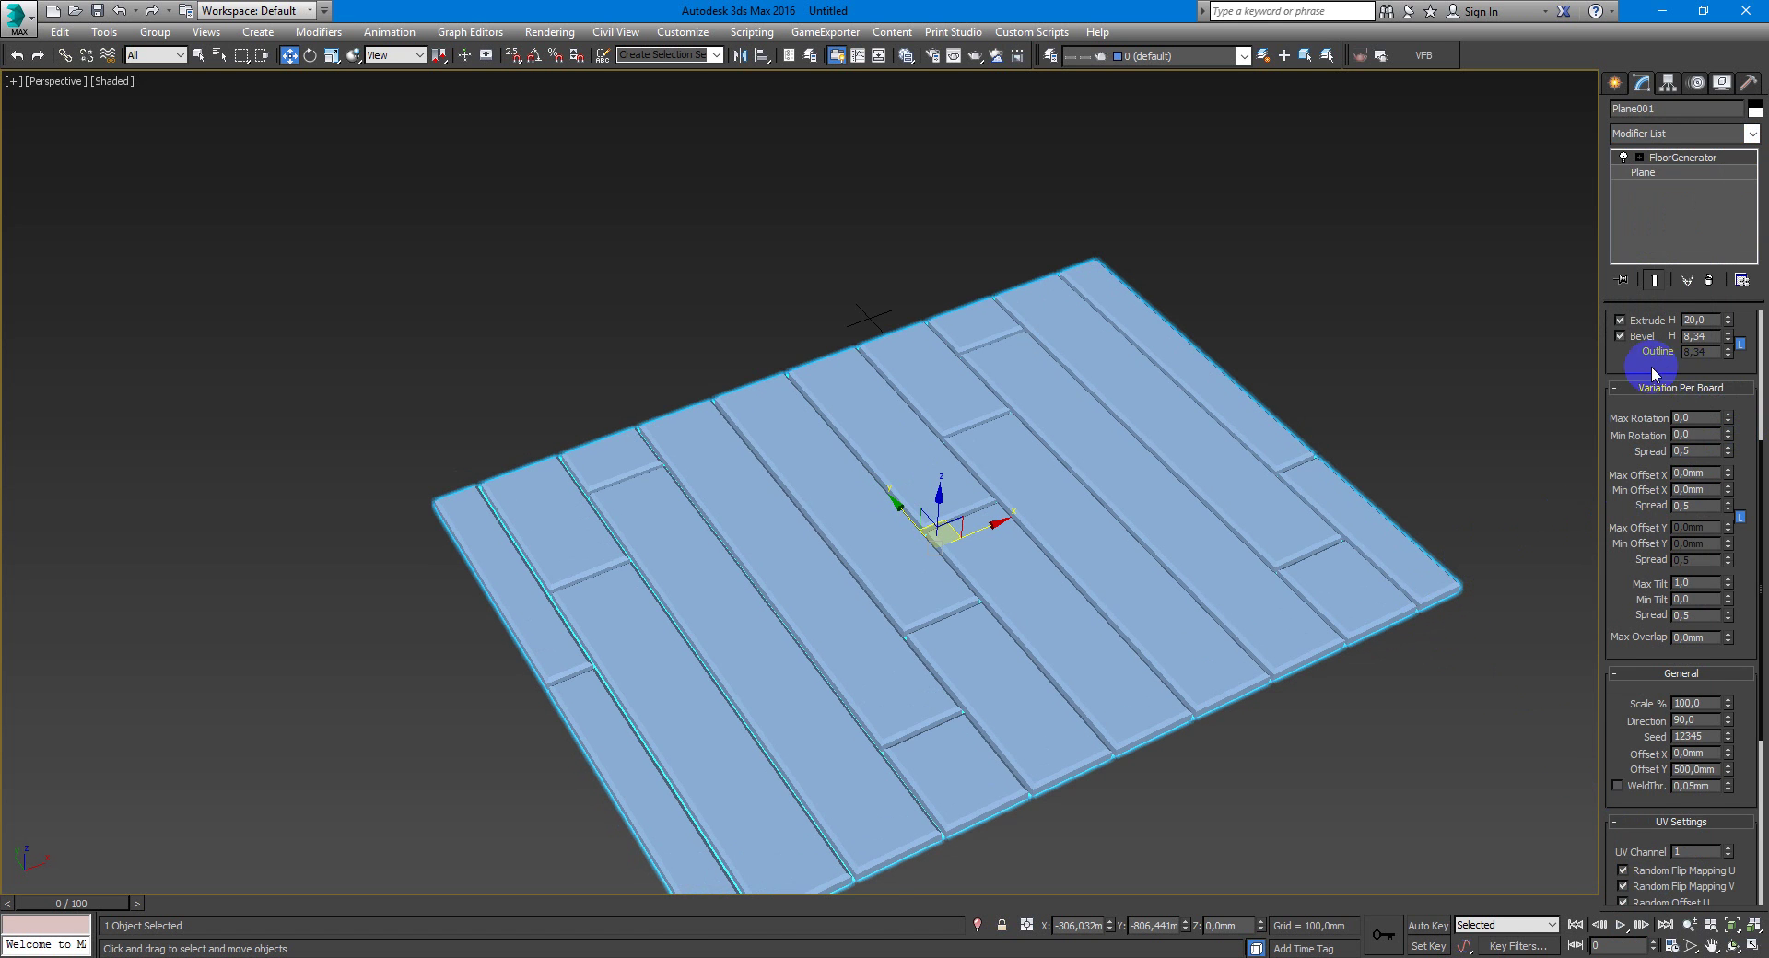
drag(1651, 367, 1643, 608)
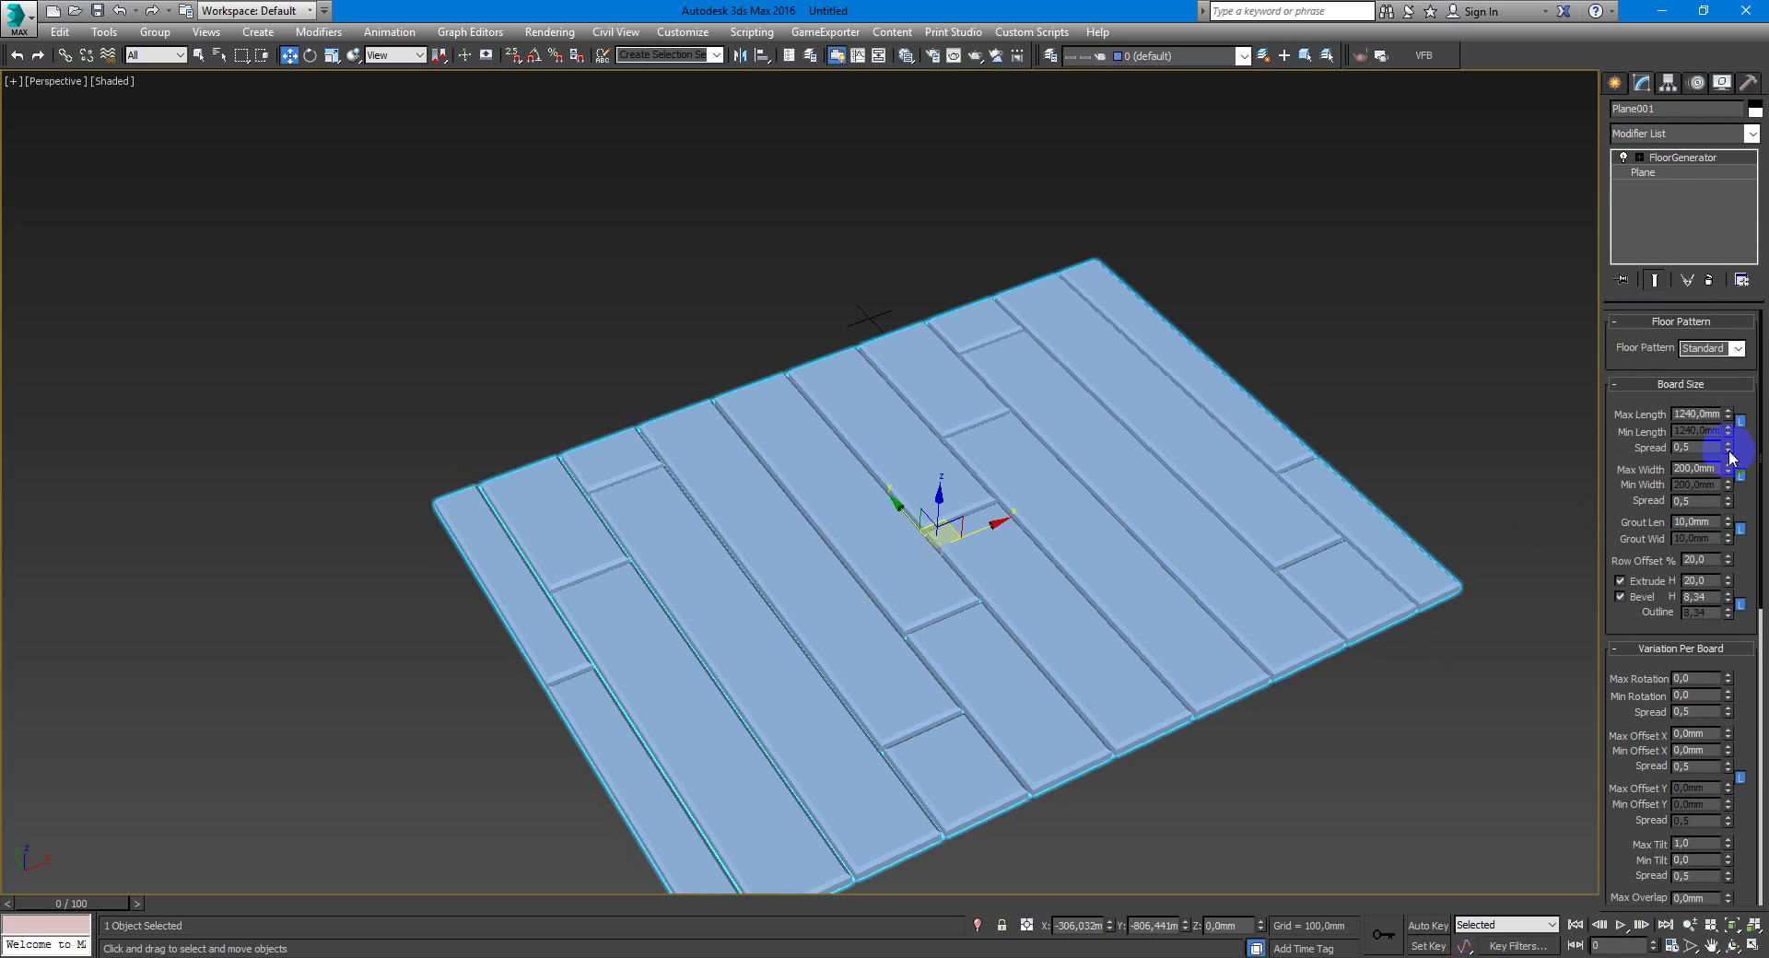
drag(1728, 468, 1727, 503)
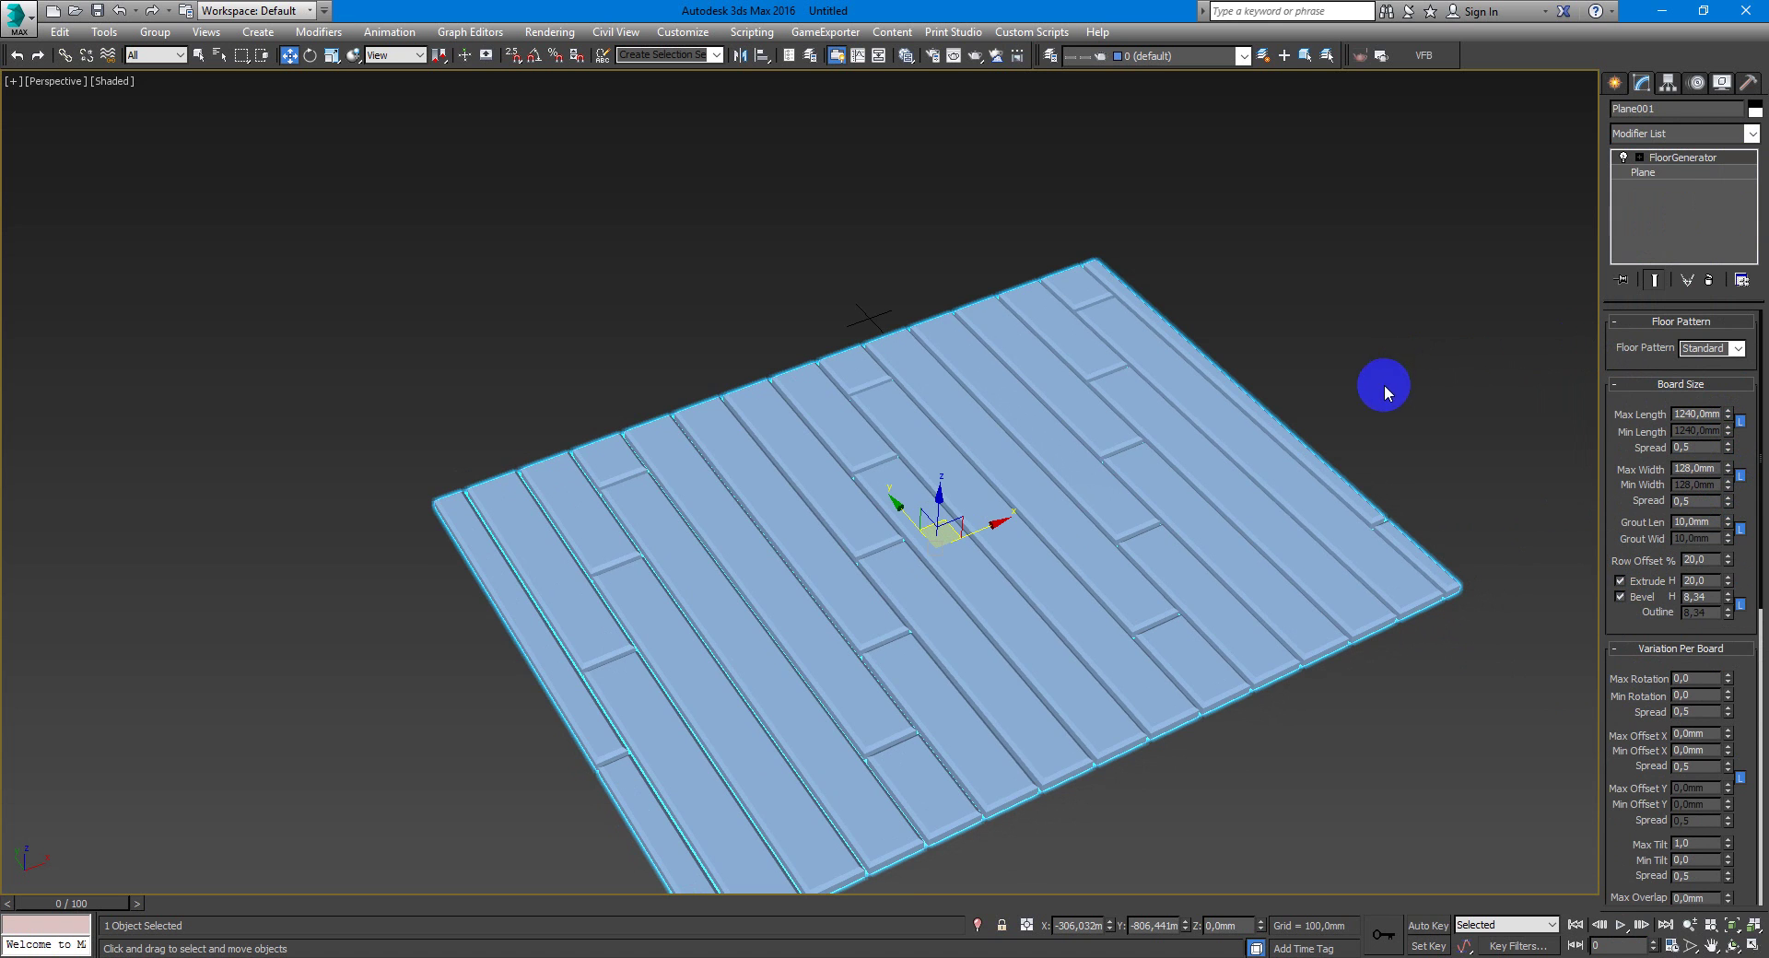
alt+middle_drag(1383, 387, 1374, 341)
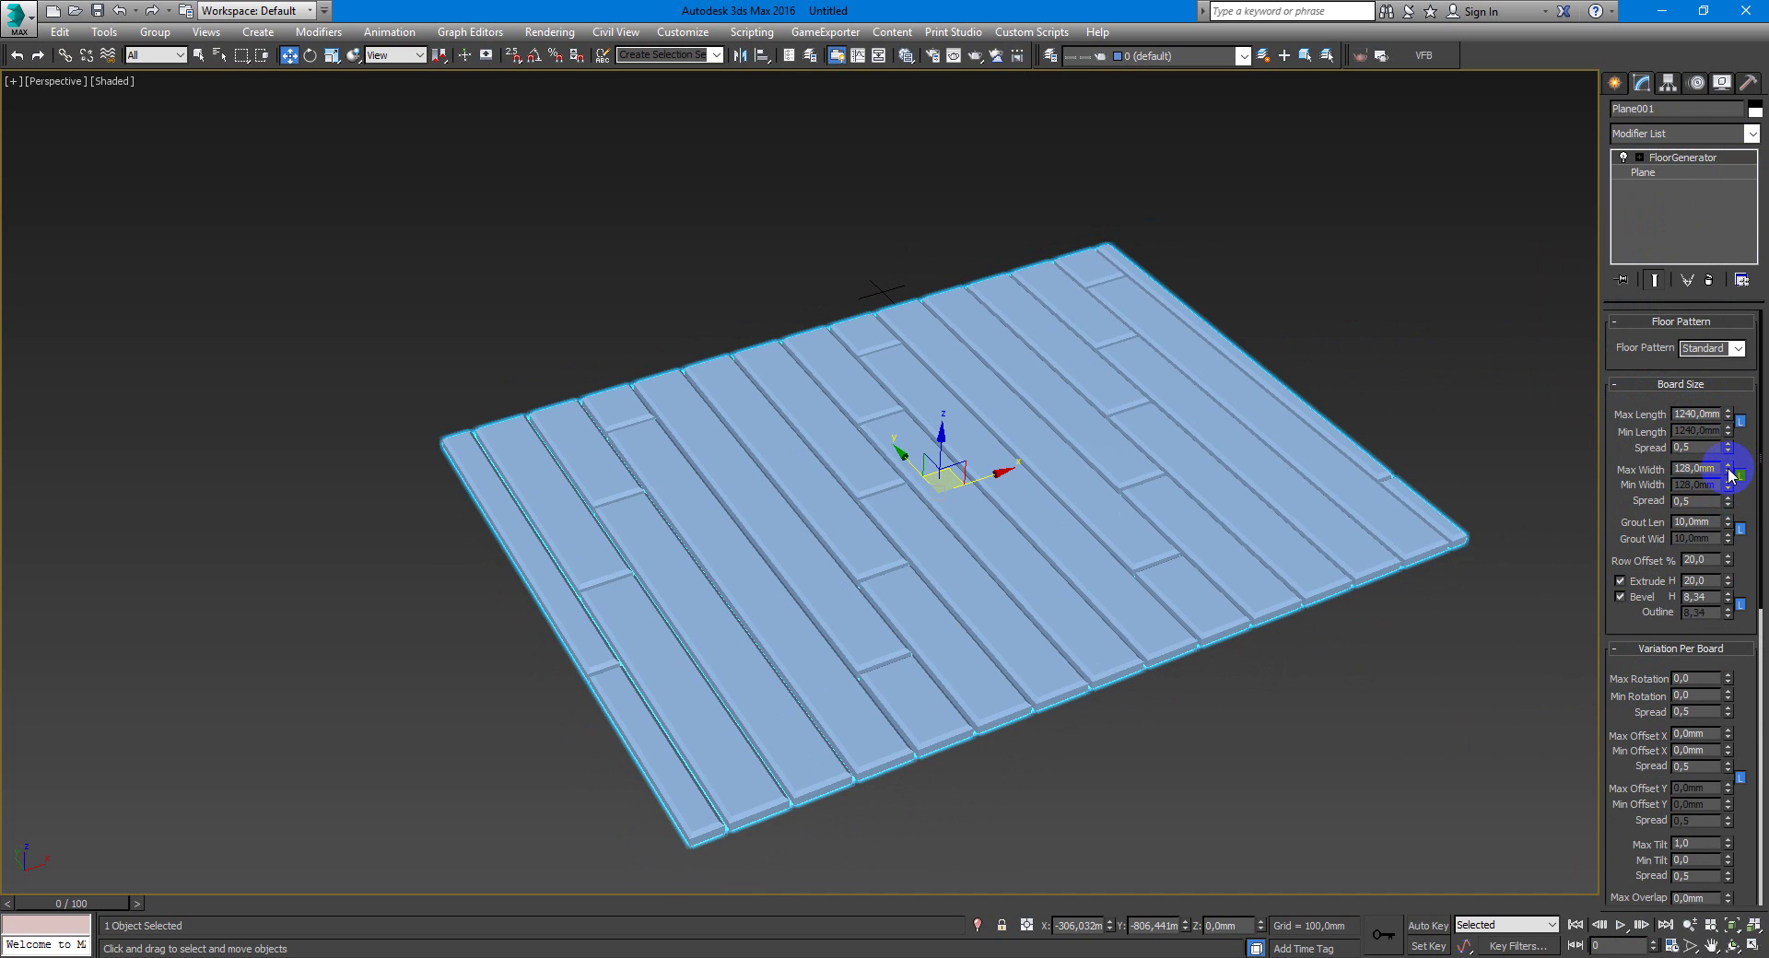
drag(1730, 475, 1732, 472)
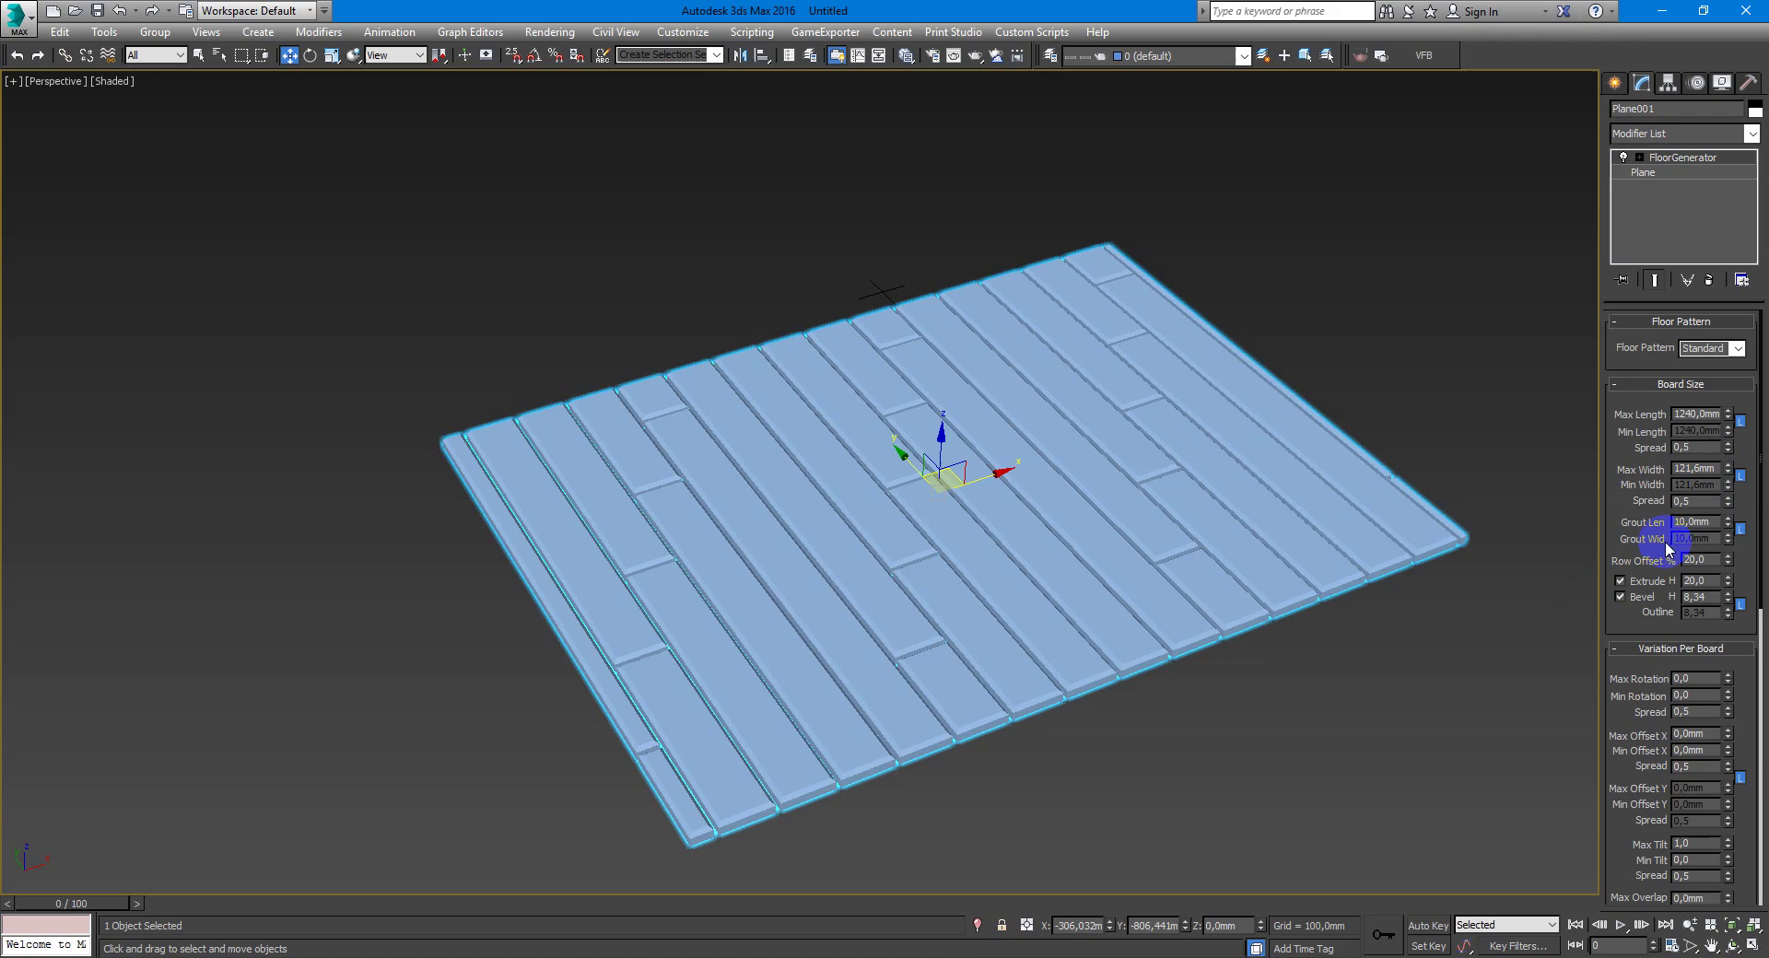
Maximize and zoom the Top viewport, then lower Grout Len to 5,0 mm
alt+middle_drag(1198, 553, 1156, 571)
key(alt+w)
right_click(450, 285)
key(alt+w)
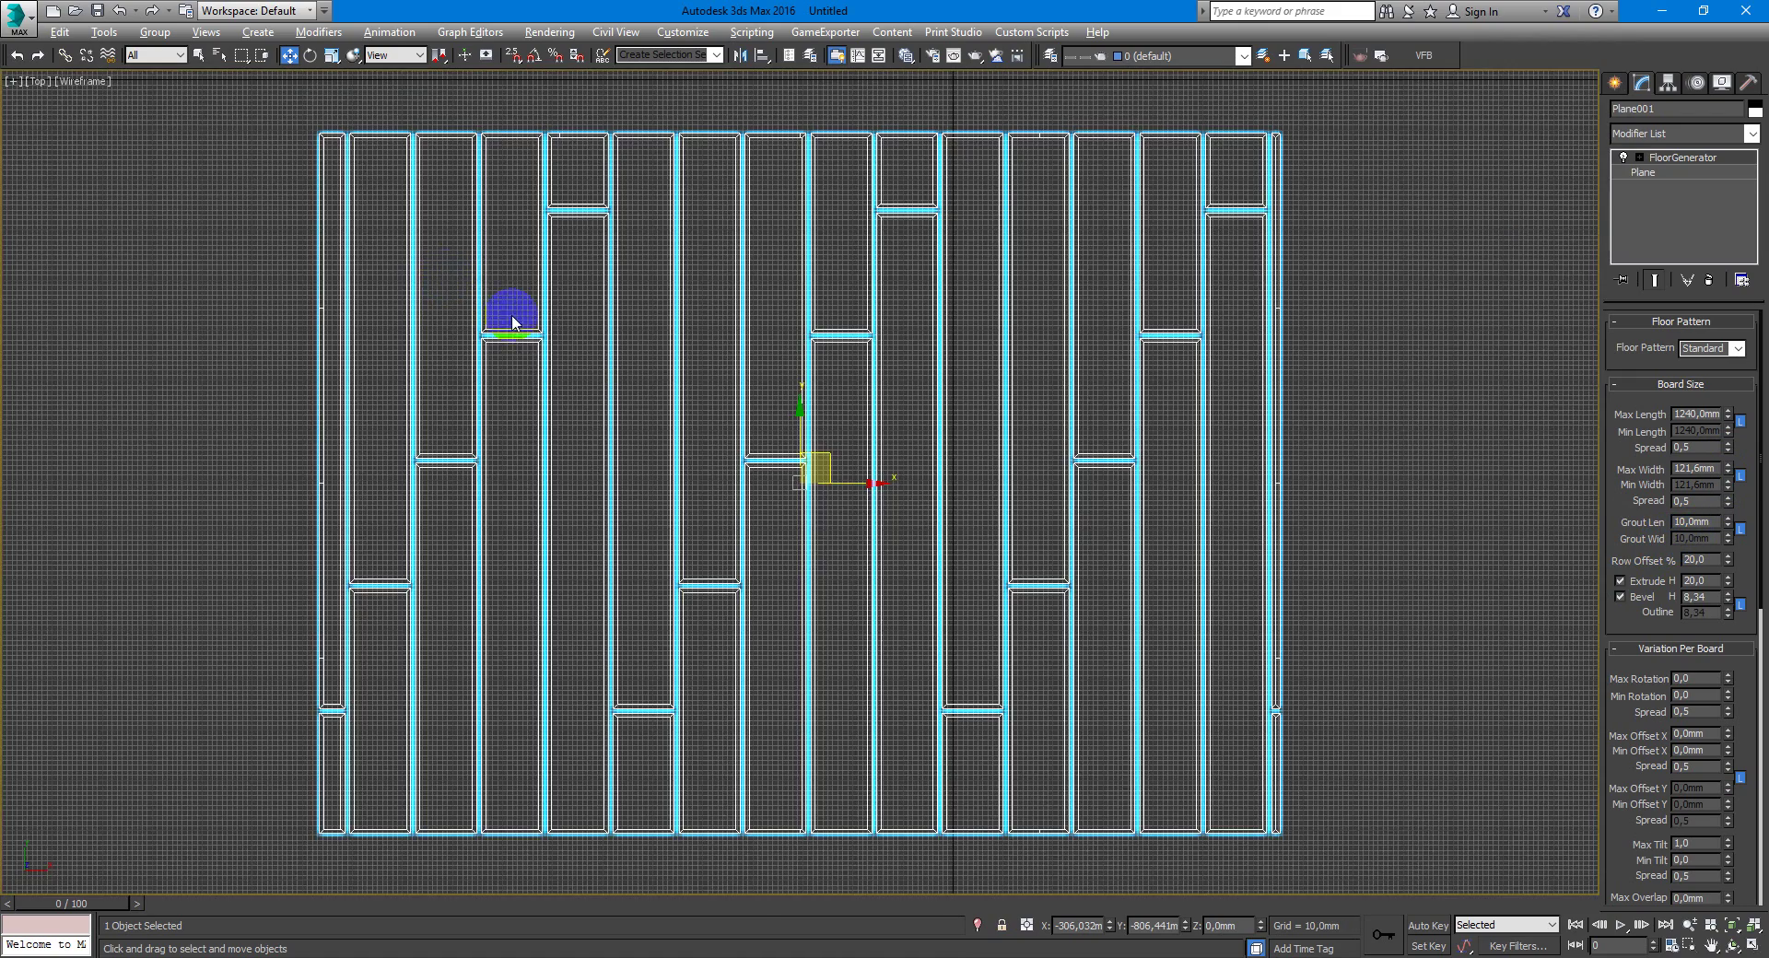
scroll(580, 186, up, 8)
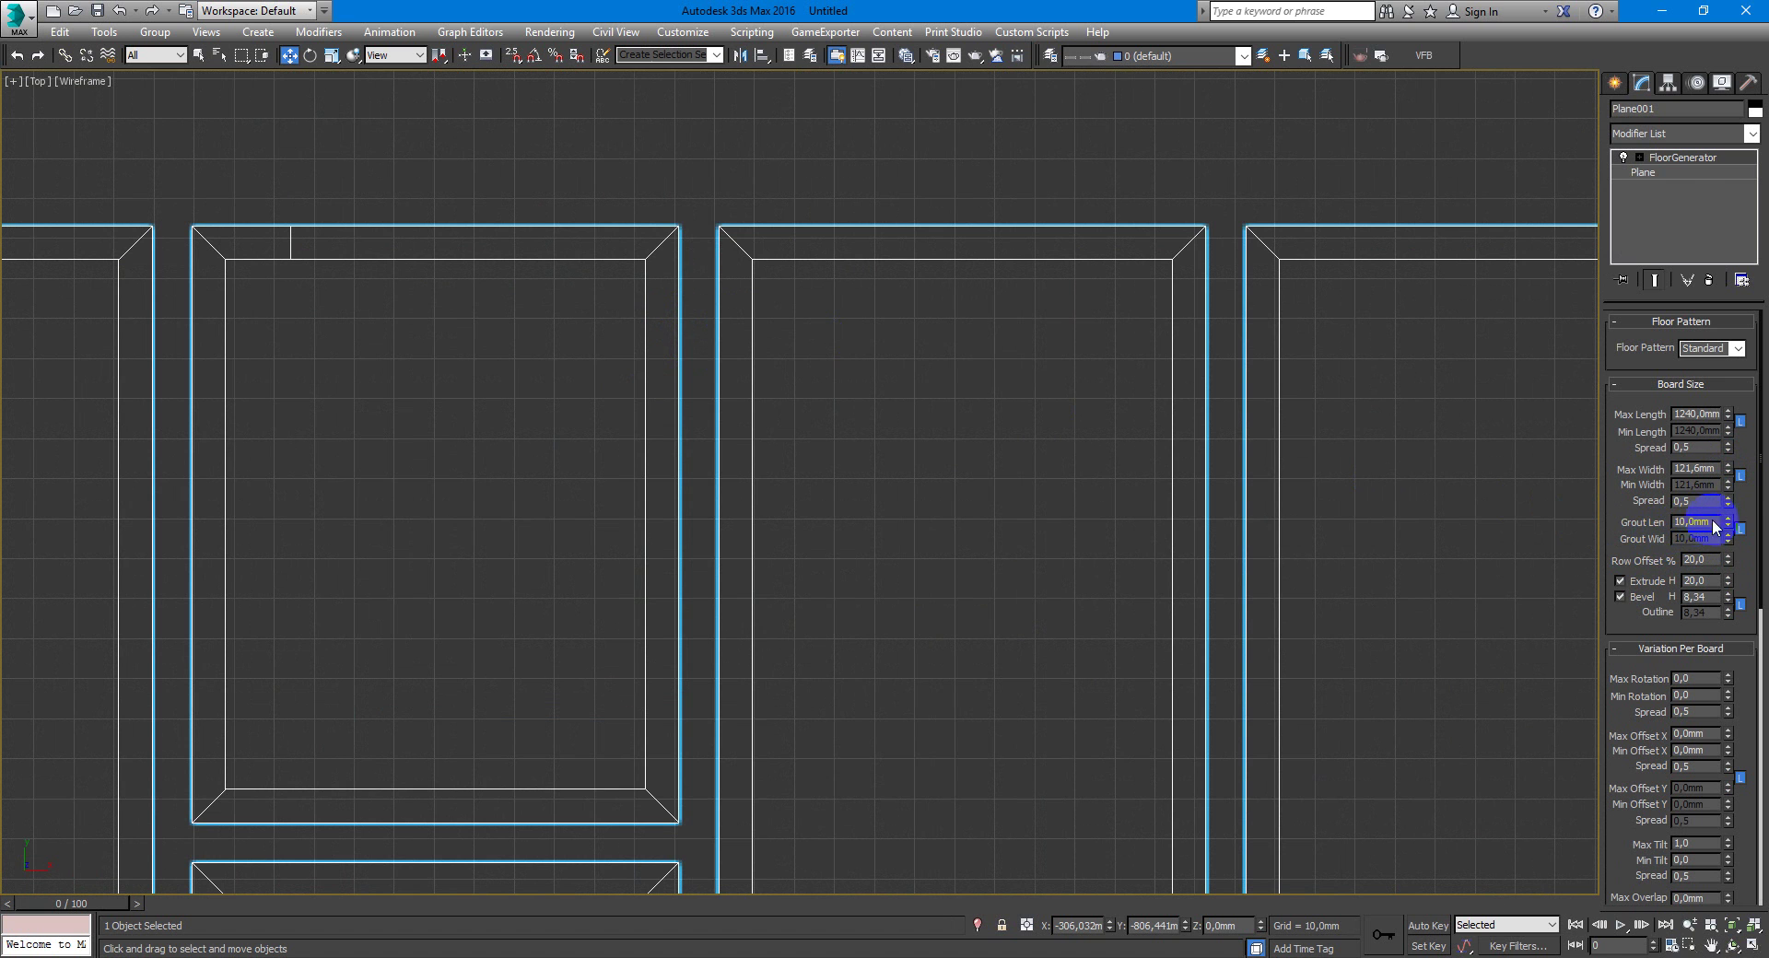
drag(1728, 523, 1729, 557)
Return to a maximized, zoomed-in Perspective viewport of the floor
scroll(1198, 507, down, 3)
key(alt+w)
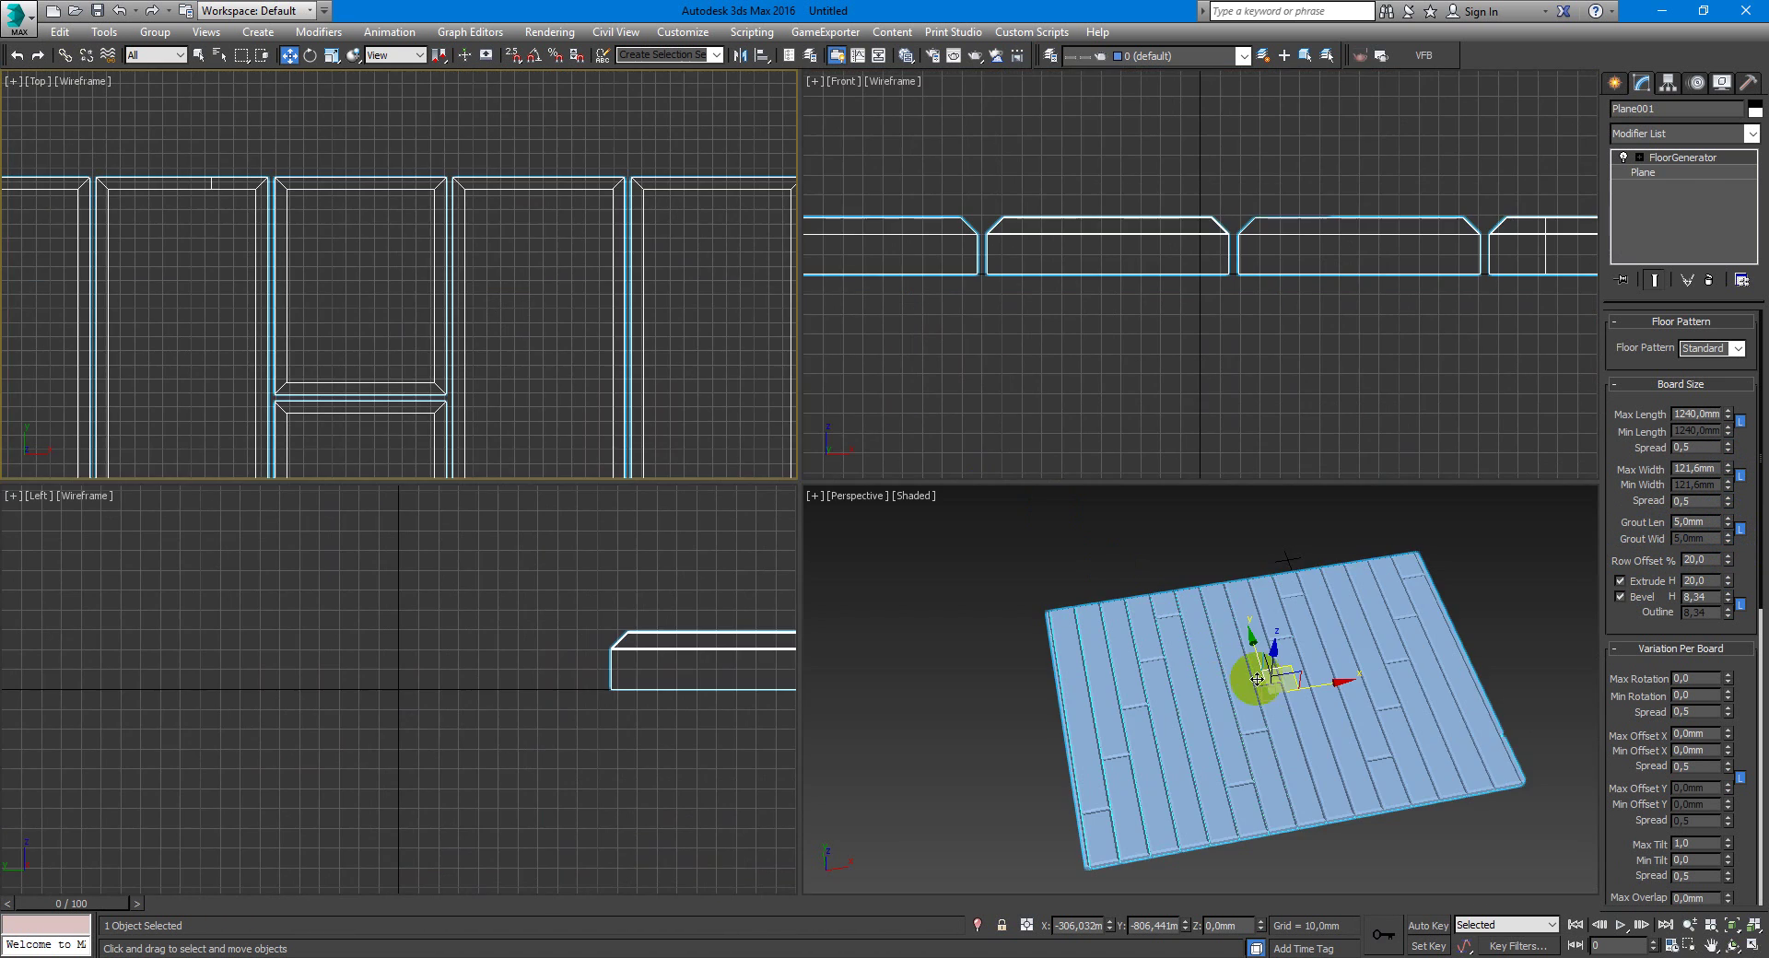
click(1257, 679)
key(alt+w)
scroll(1216, 549, up, 5)
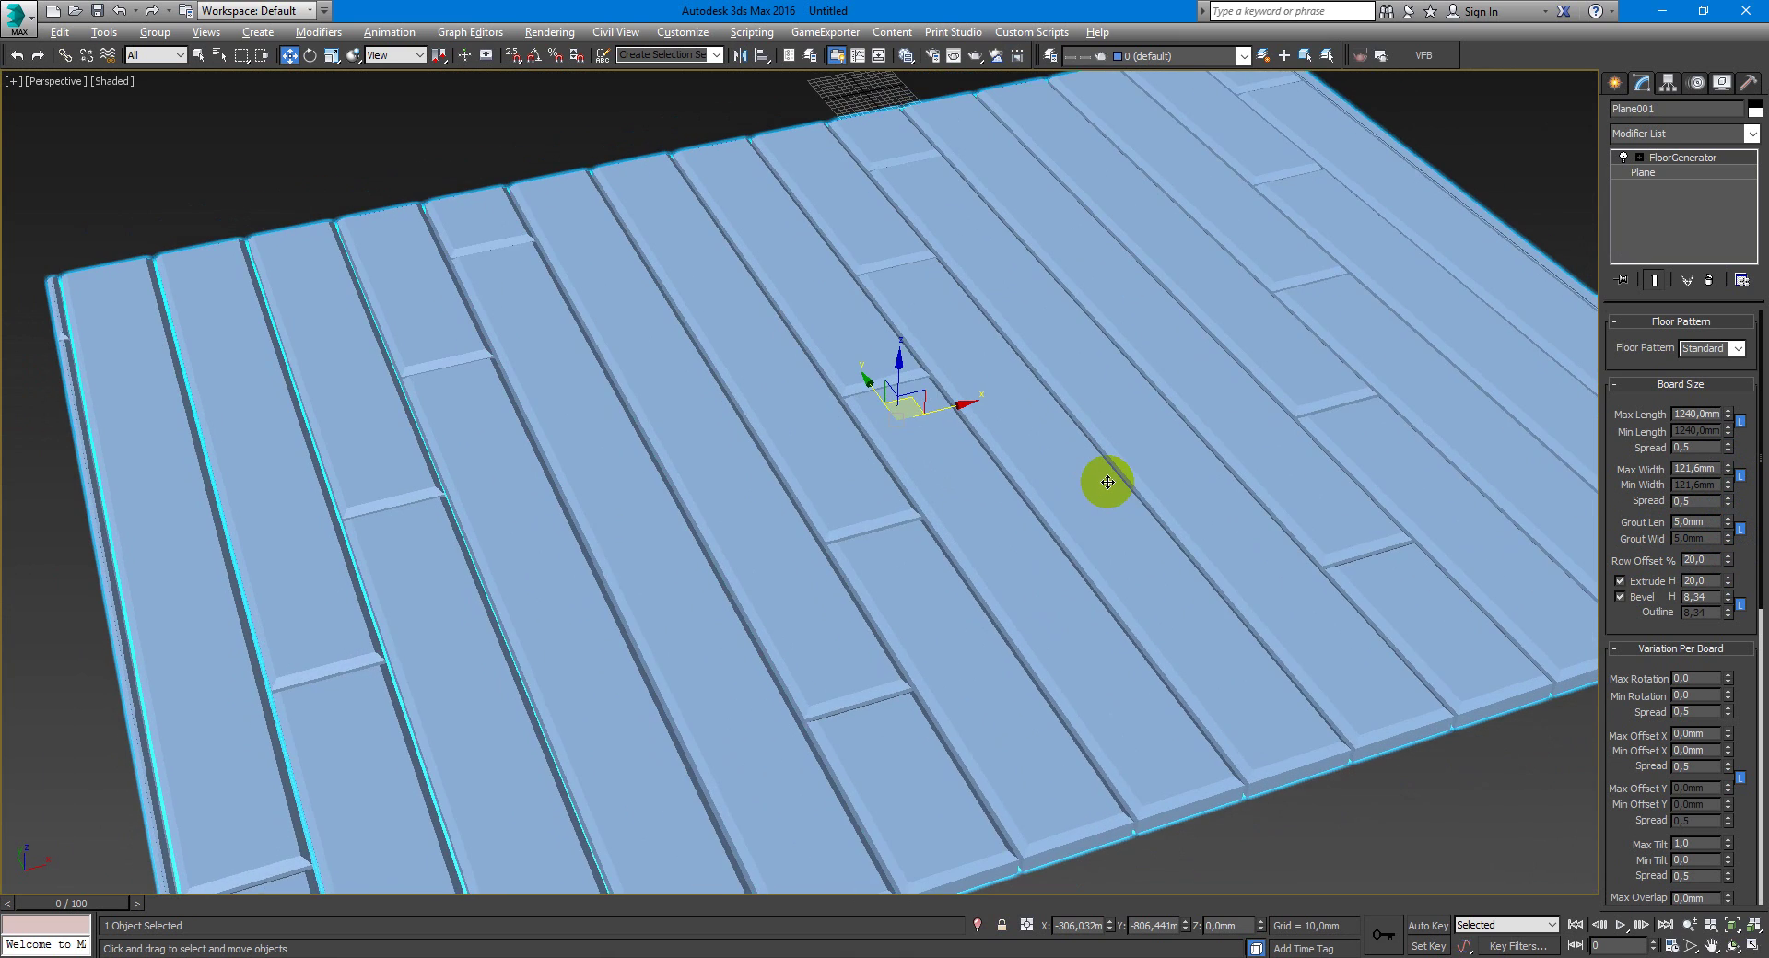
Change the Row Offset % from 20 to 45 so board ends stagger differently
alt+middle_drag(1108, 482, 1069, 516)
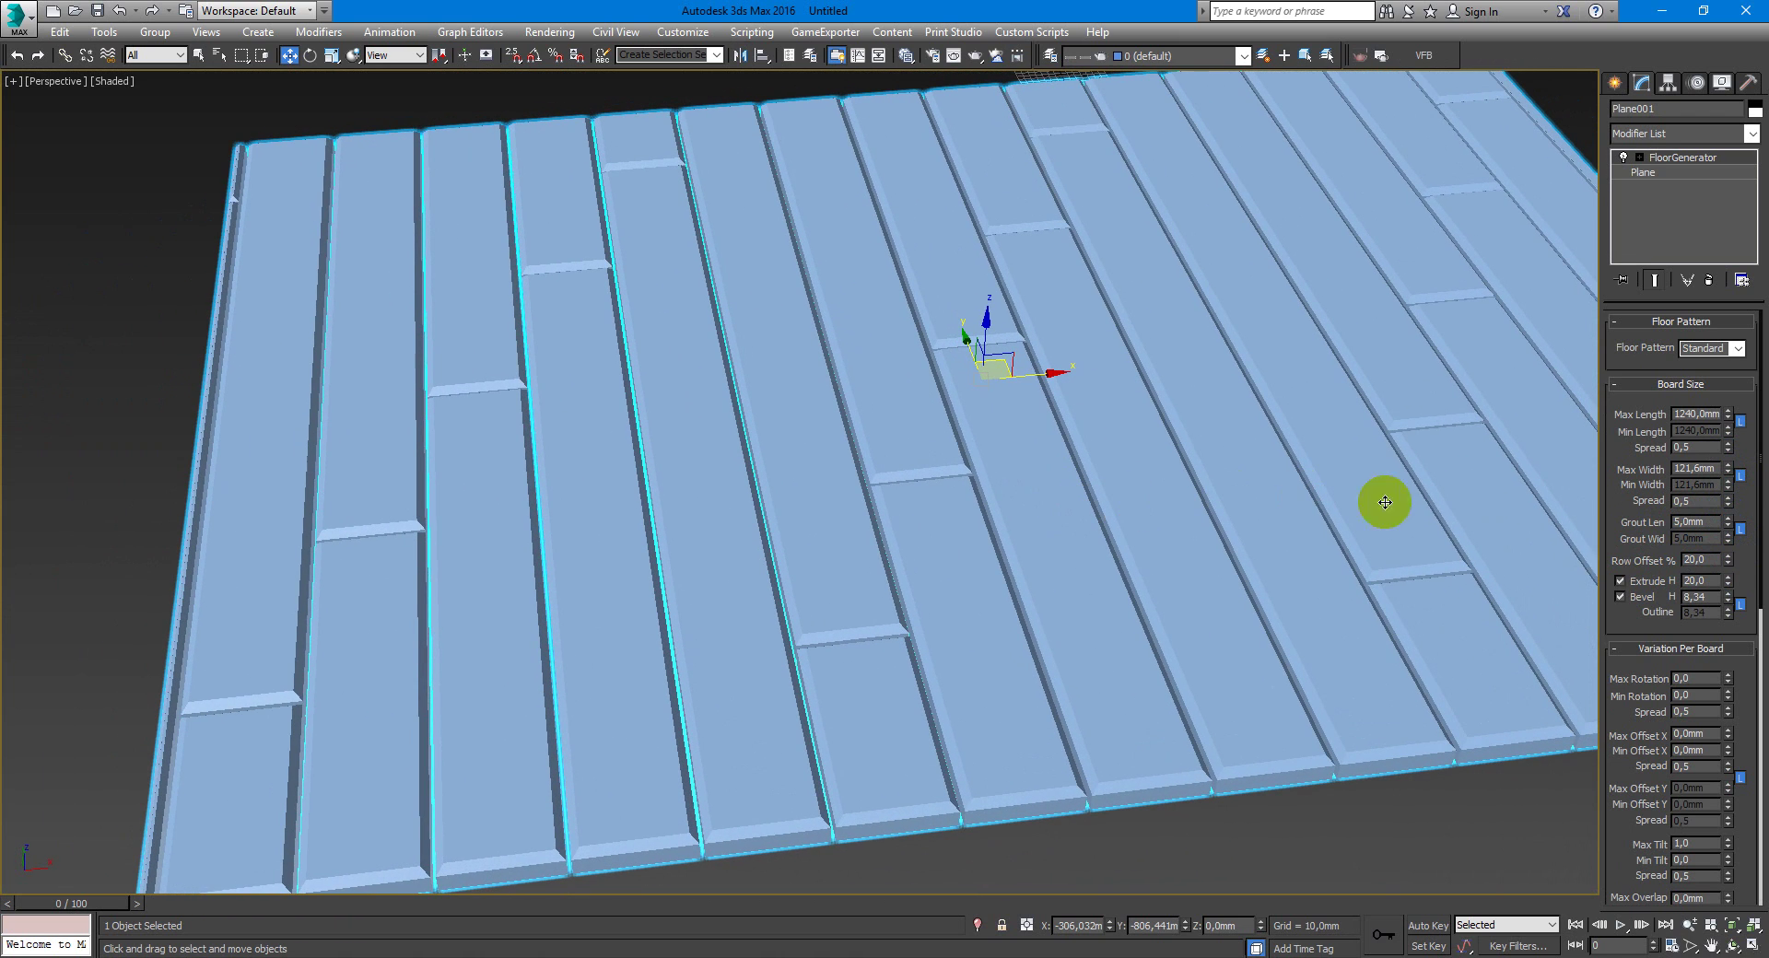
drag(1730, 564, 1730, 571)
click(1711, 562)
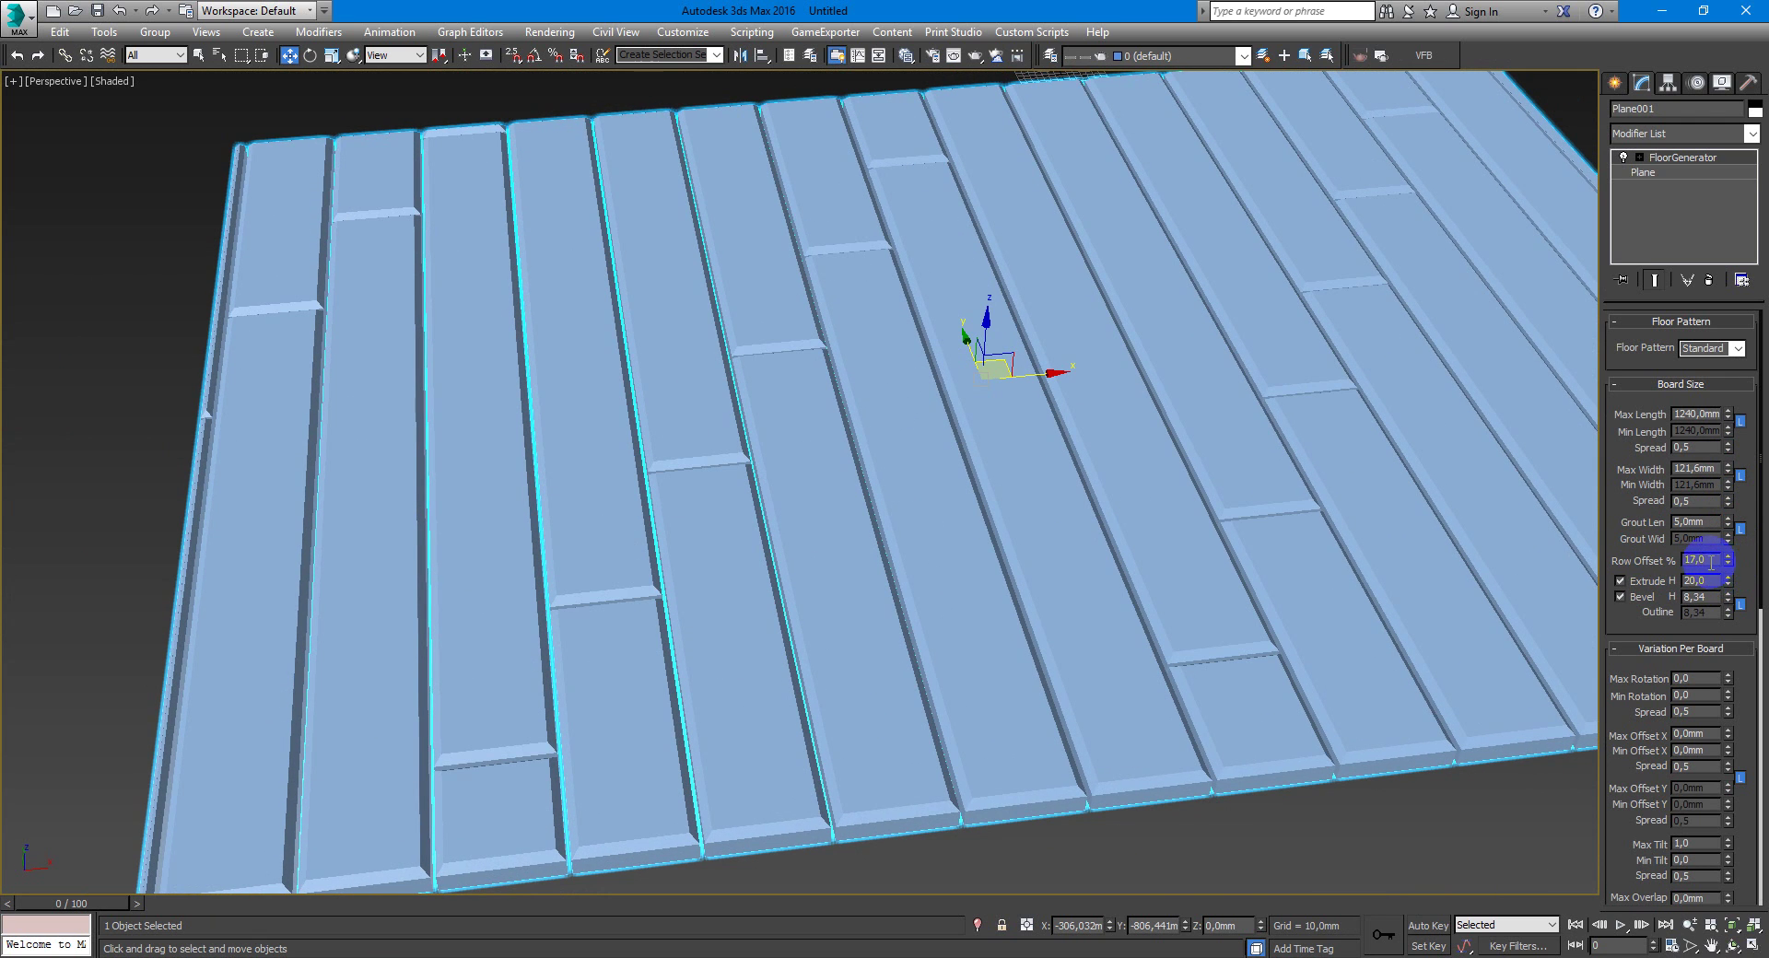
key(Return)
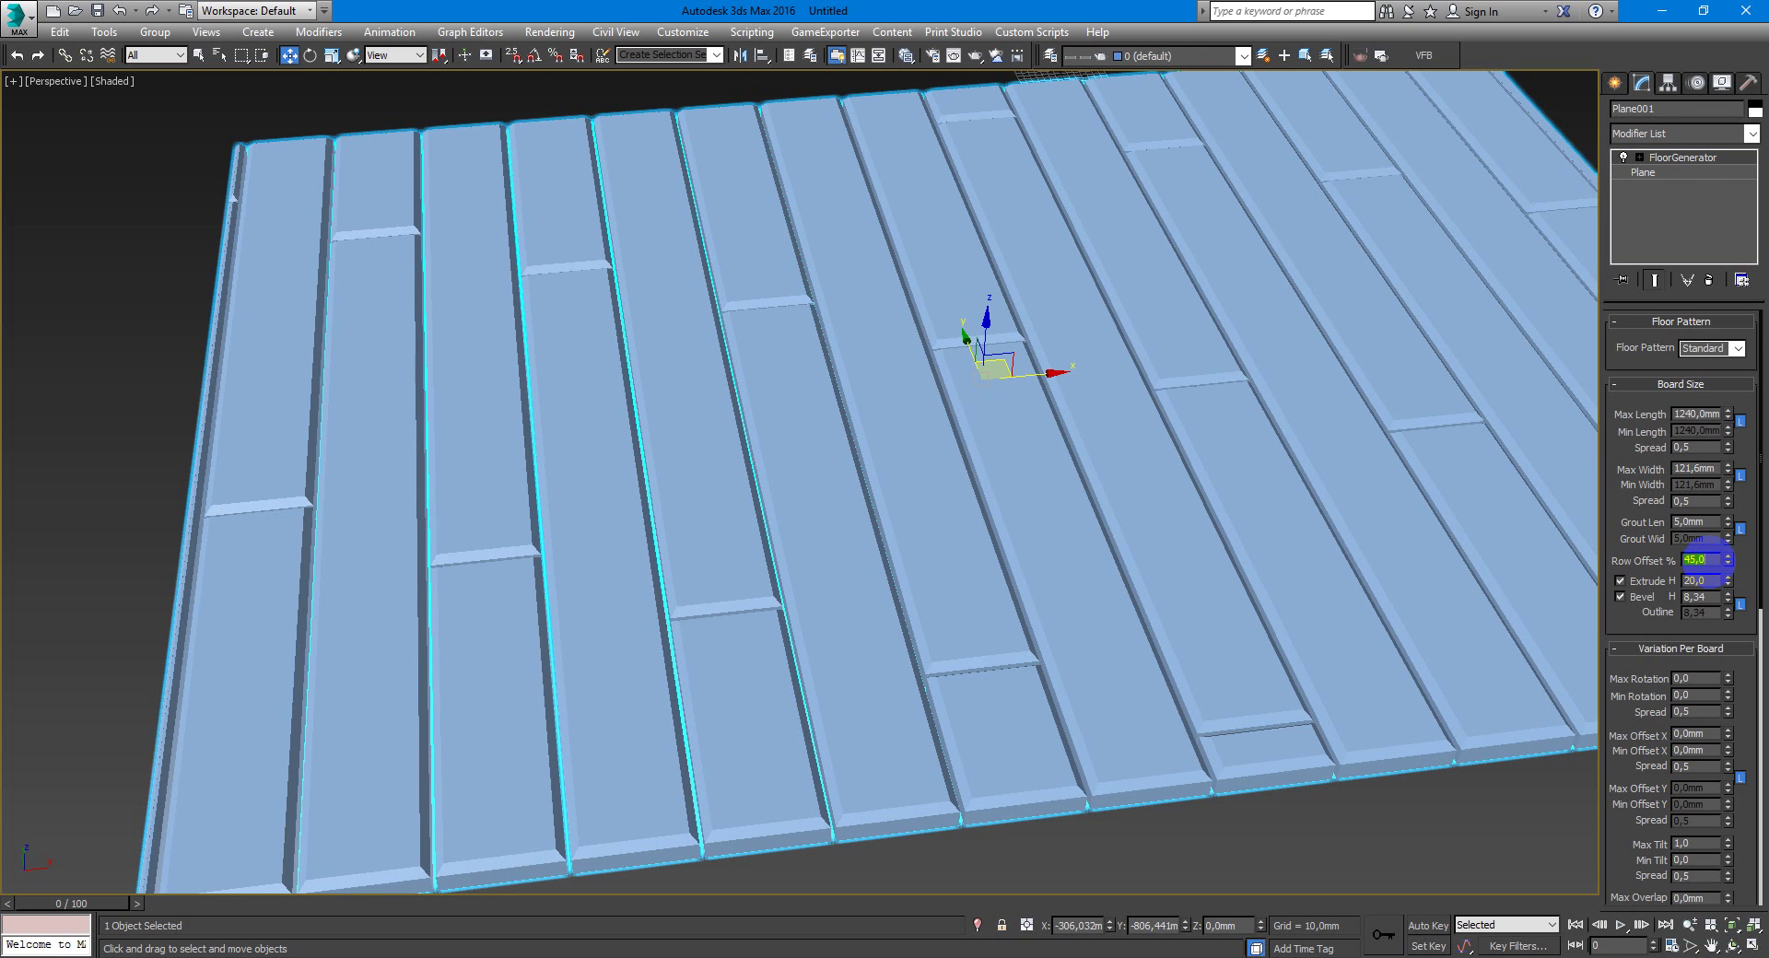
alt+middle_drag(1296, 537, 1177, 562)
scroll(1170, 561, down, 5)
scroll(1169, 576, up, 3)
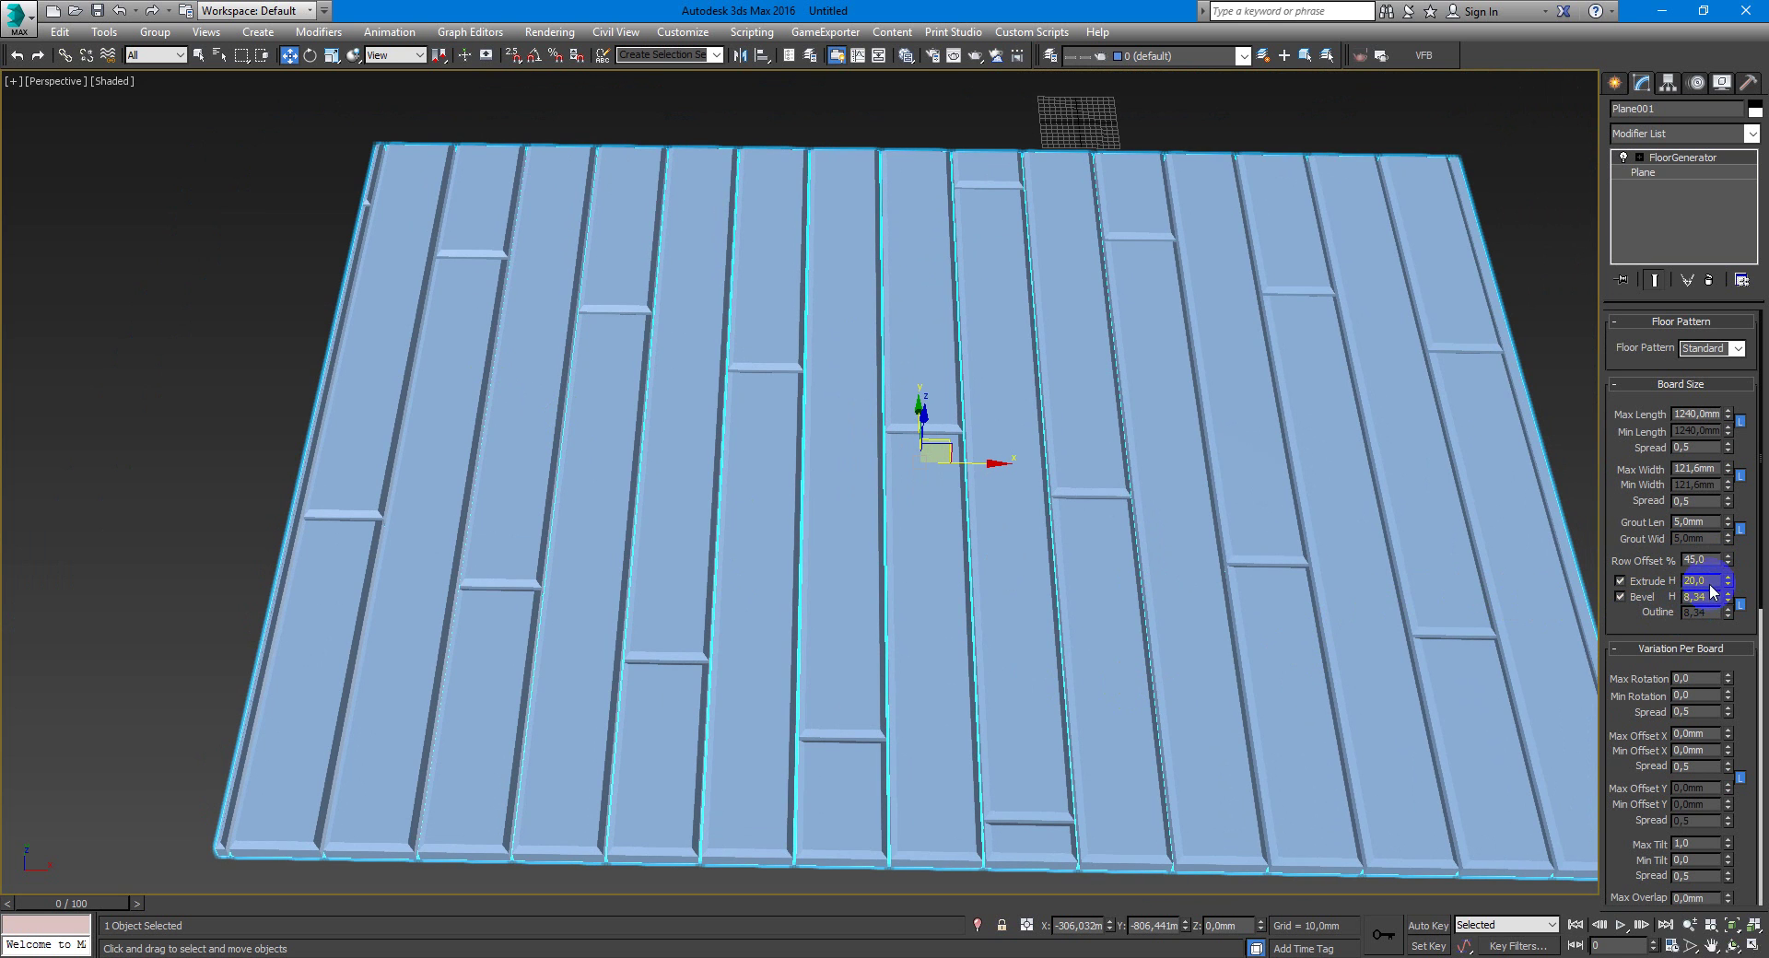
Lower the board Extrude H to 10,0 and reduce the Bevel H
alt+middle_drag(1586, 572, 960, 593)
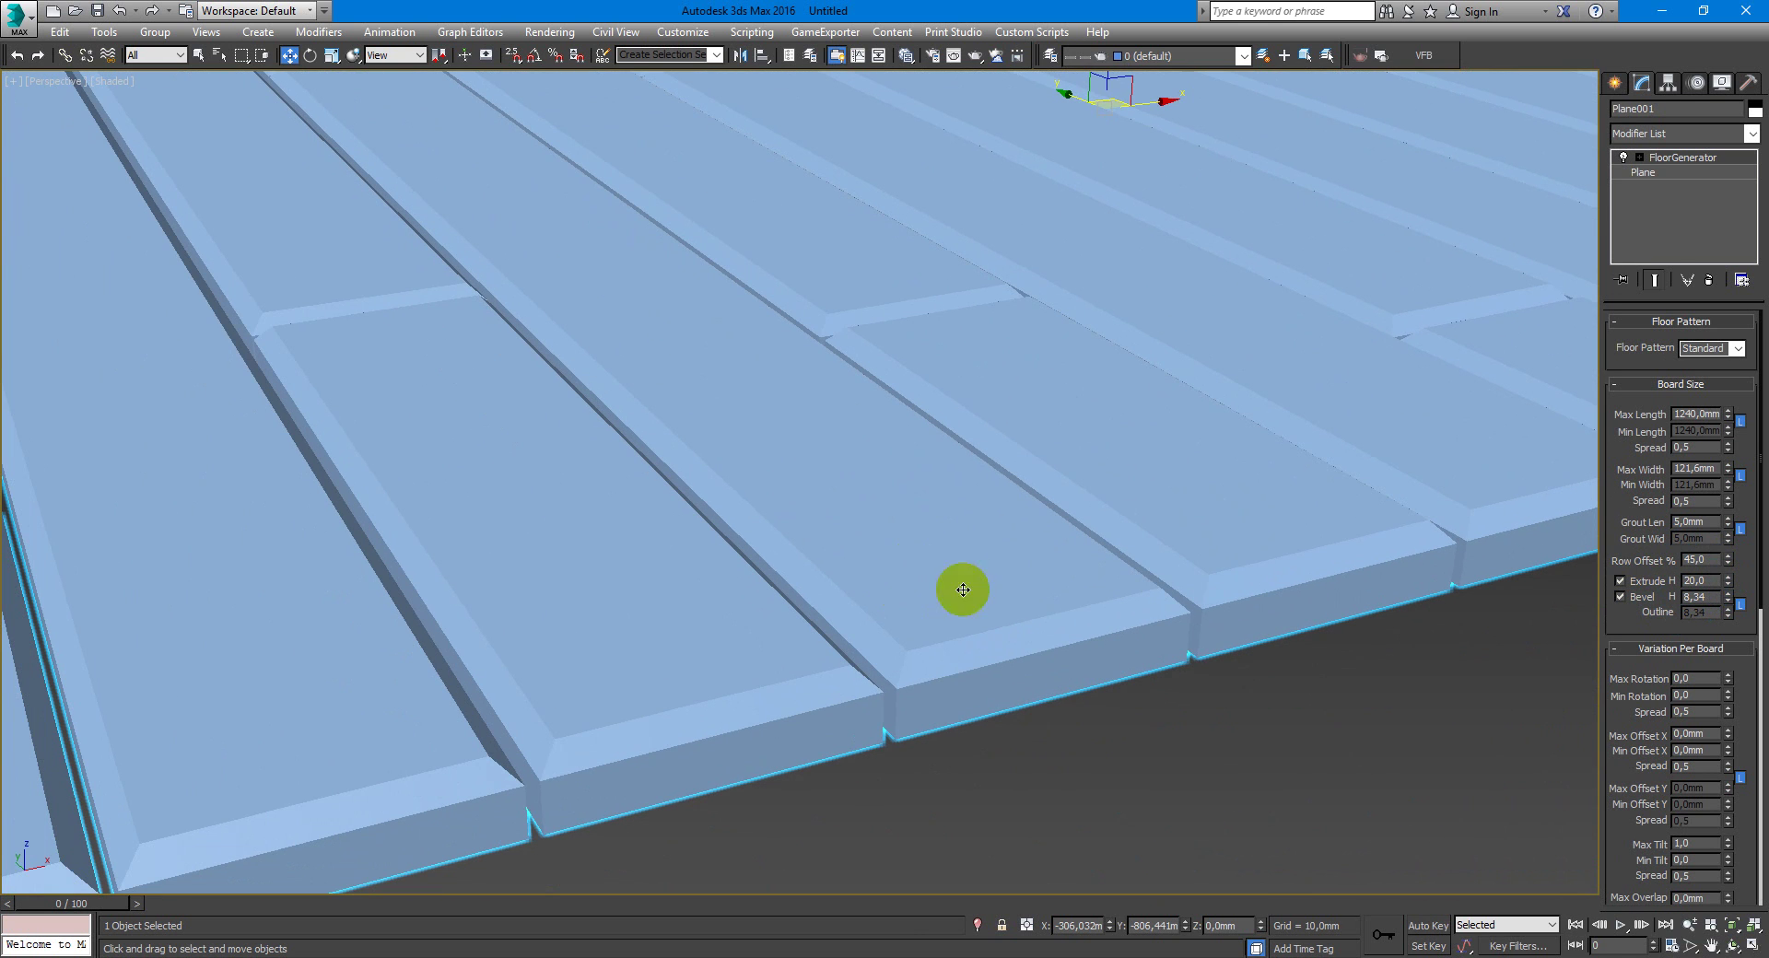
drag(1727, 584, 1732, 628)
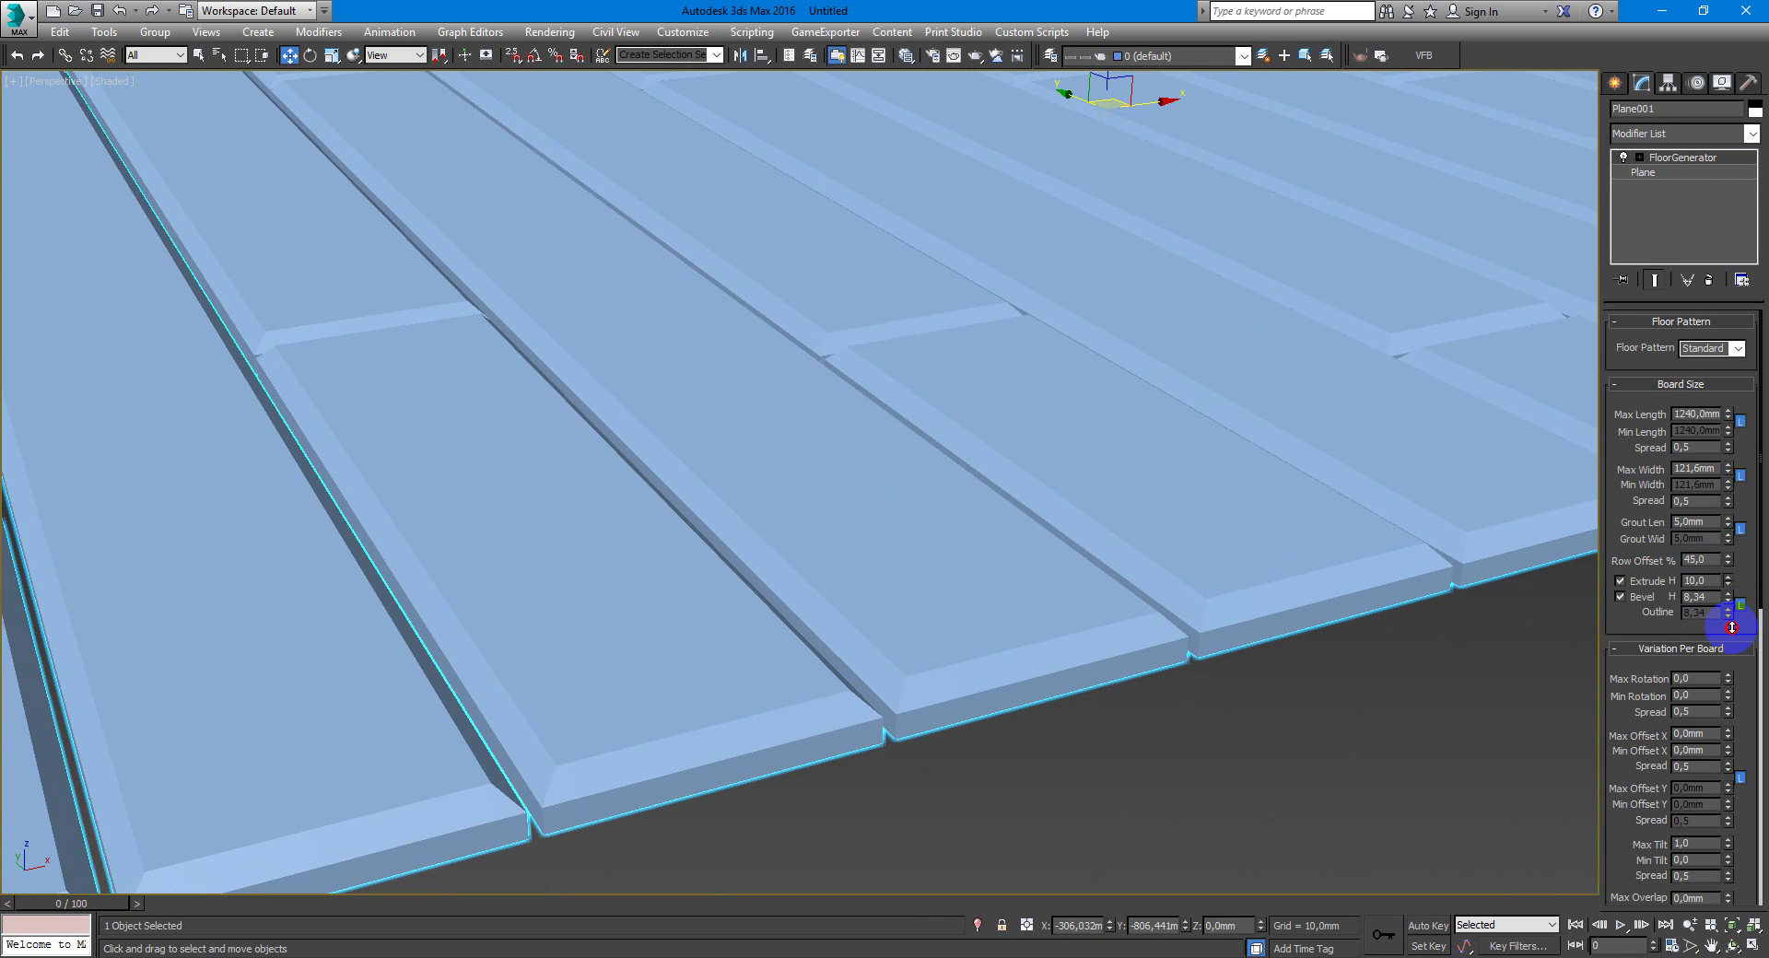
drag(1728, 596, 1734, 646)
alt+middle_drag(1324, 649, 1389, 671)
drag(1607, 699, 1622, 548)
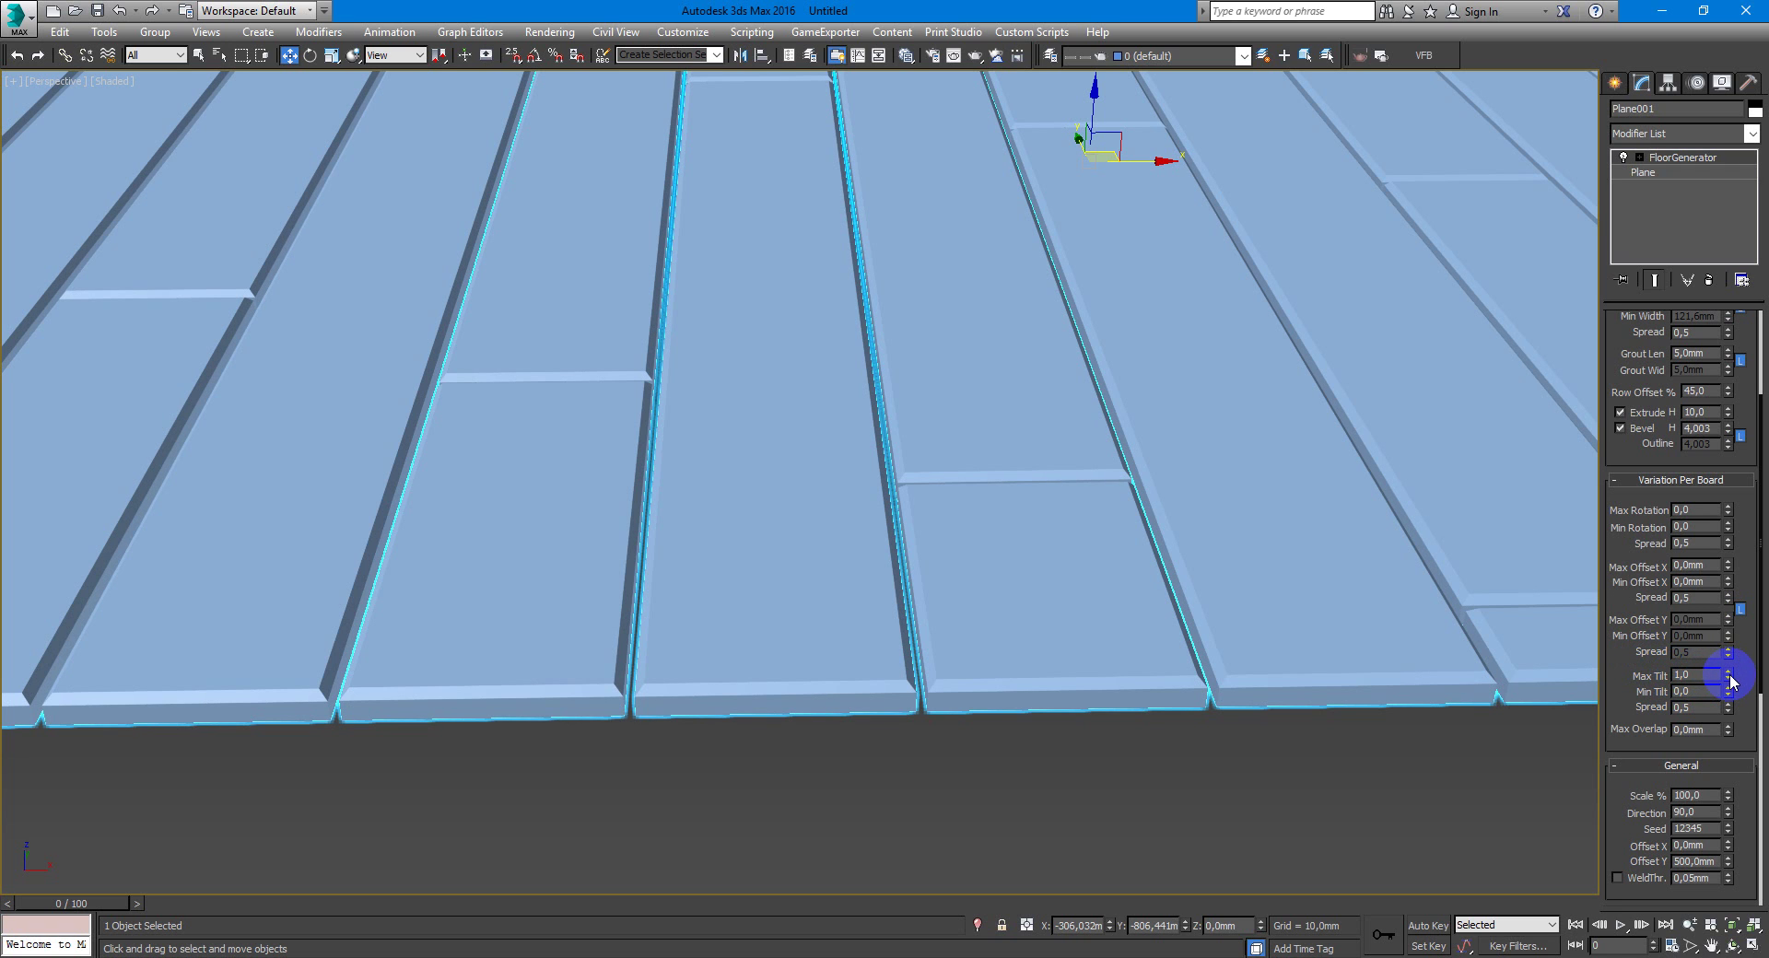
drag(1730, 680, 1592, 723)
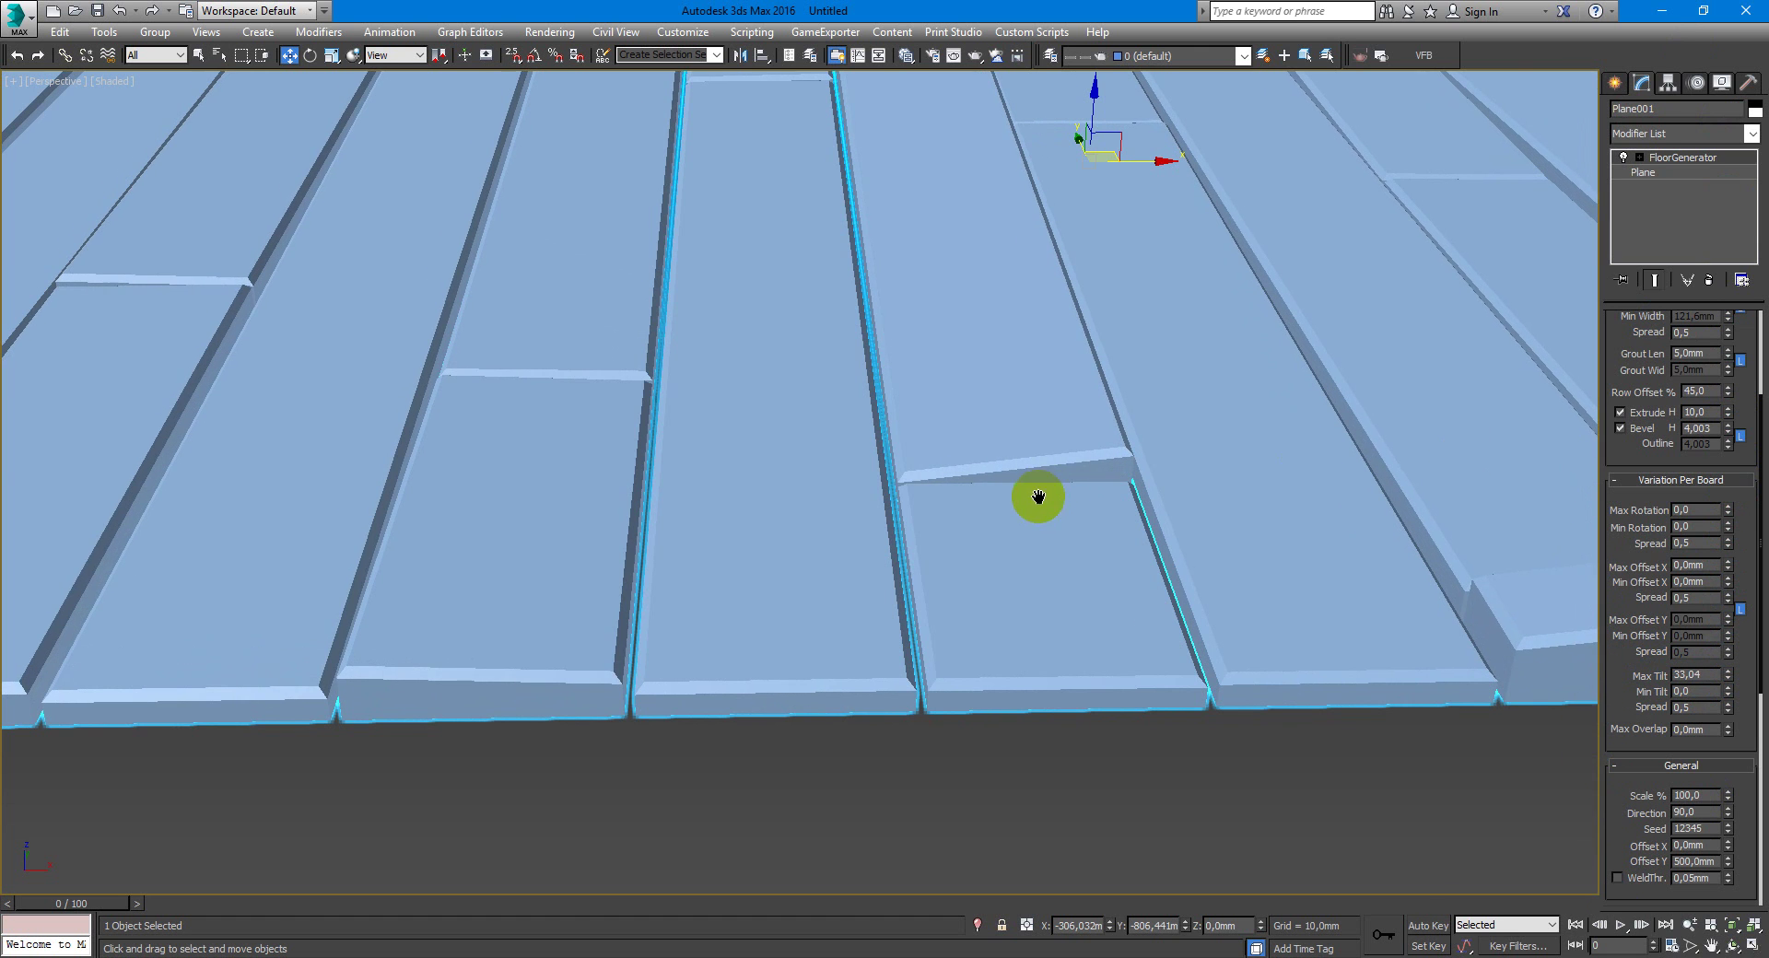
middle_drag(1039, 498, 612, 556)
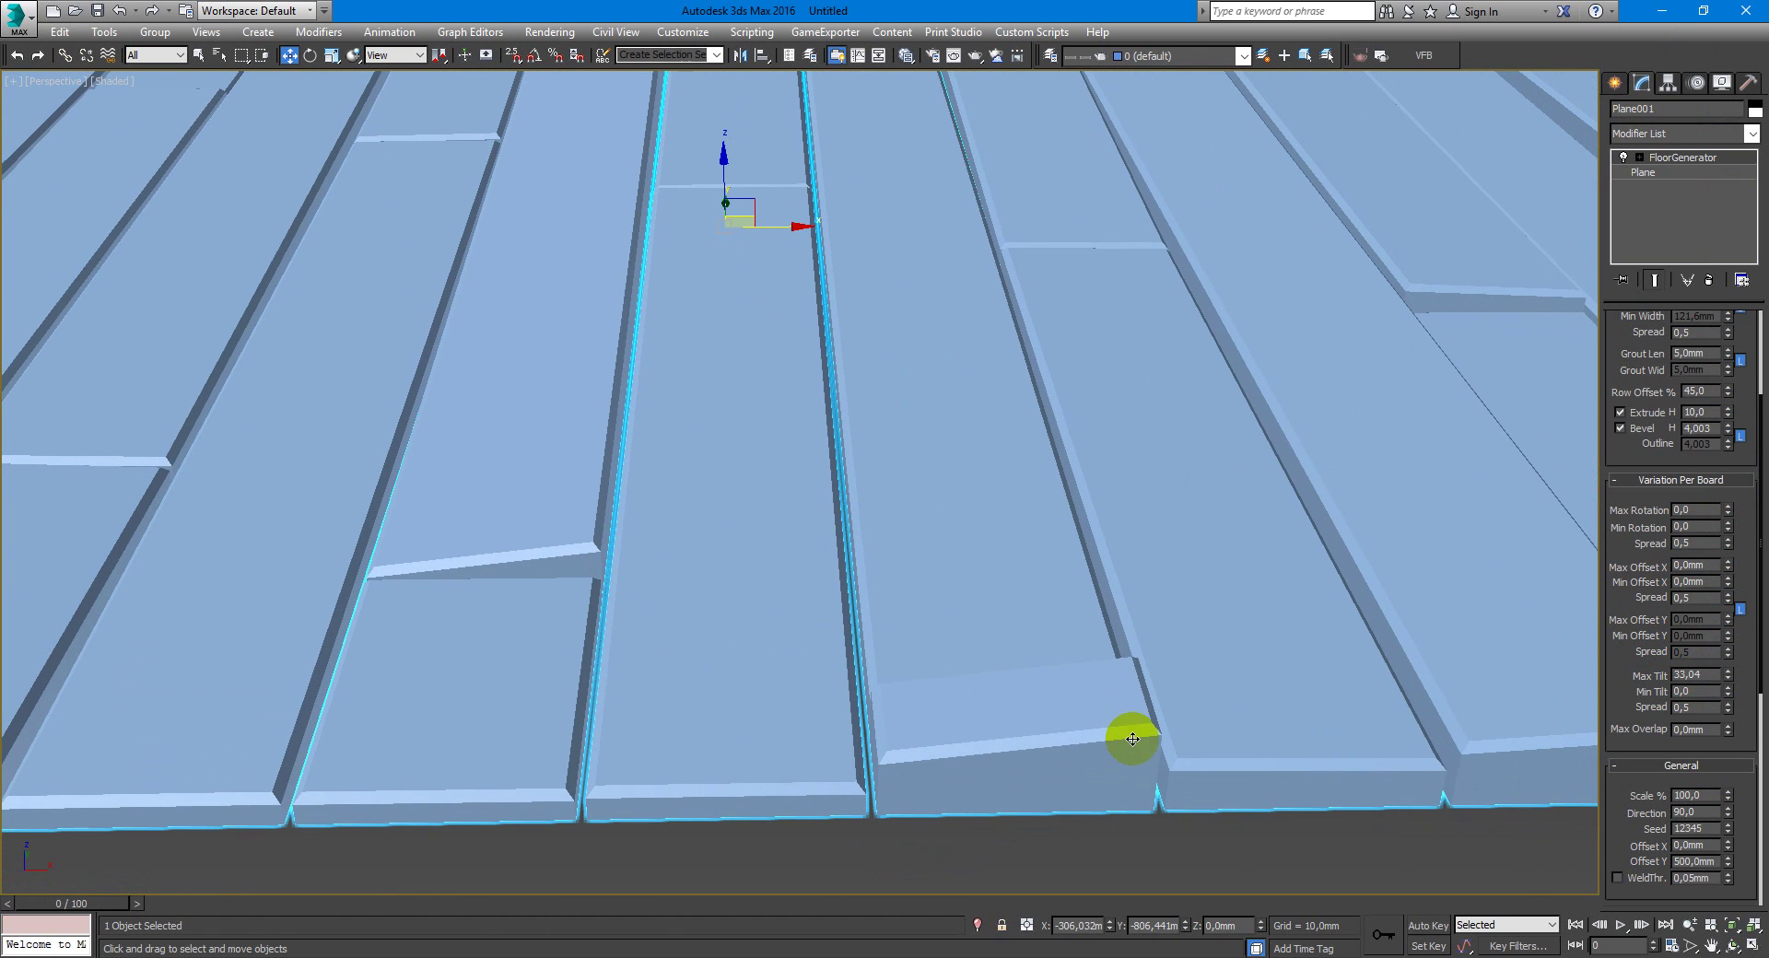
scroll(961, 527, down, 5)
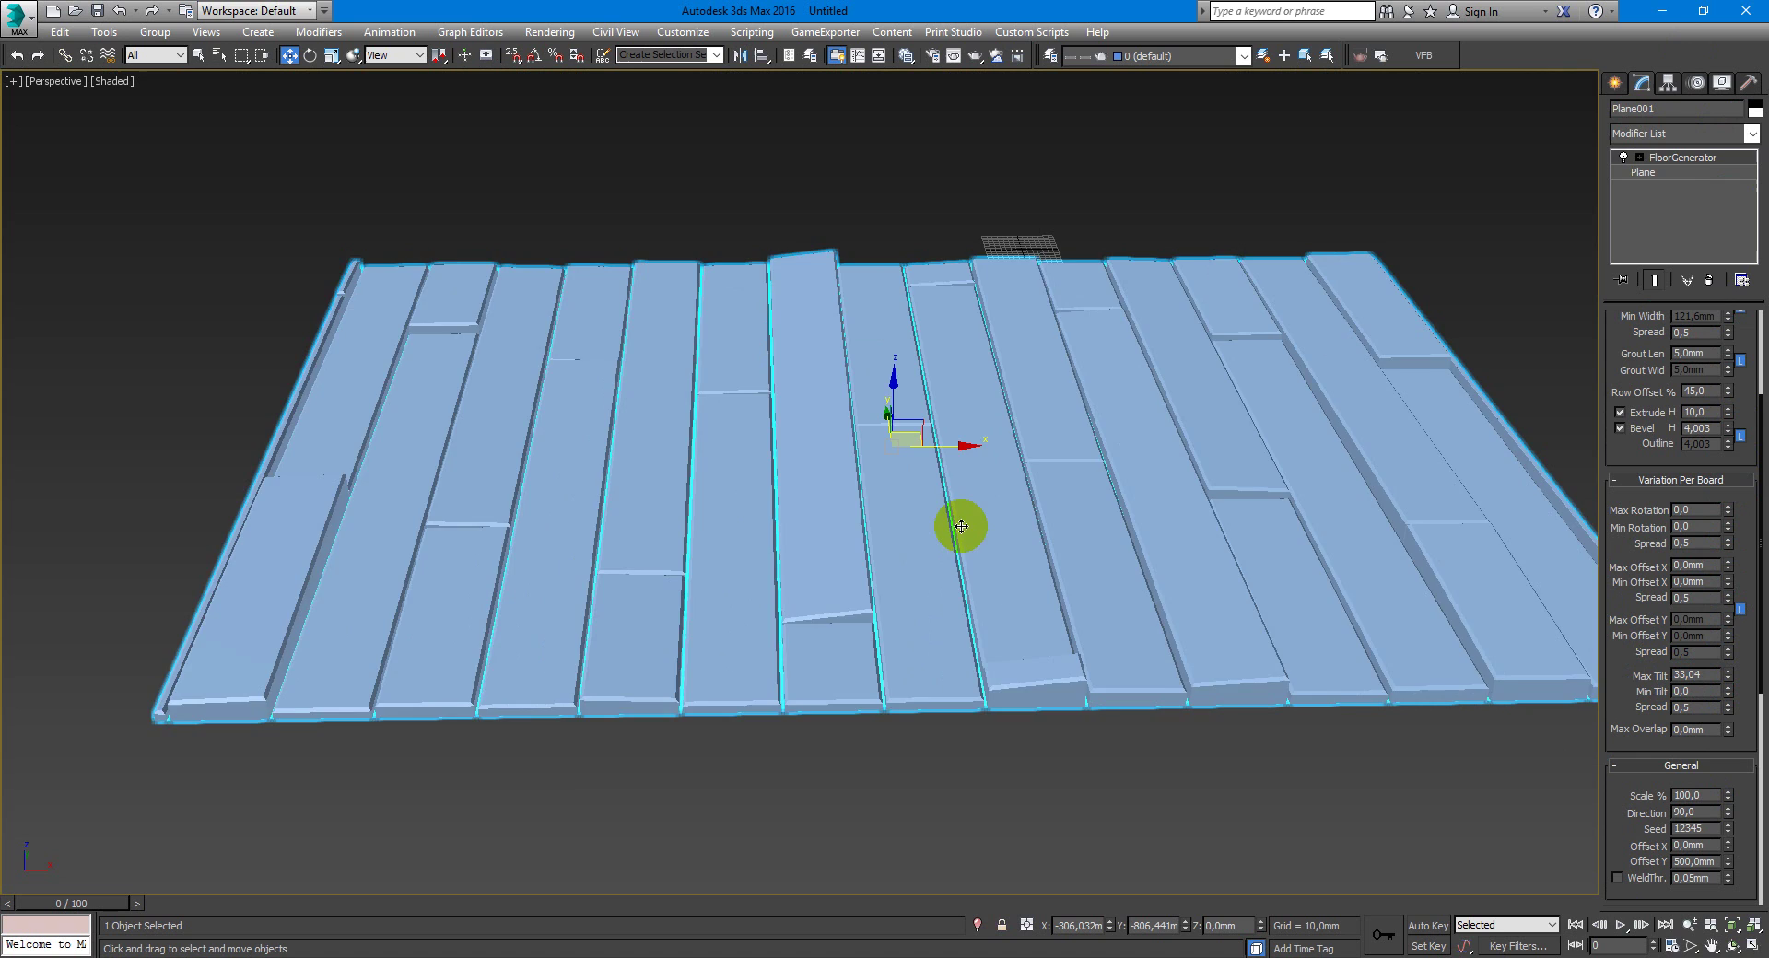
alt+middle_drag(962, 526, 999, 434)
alt+middle_drag(1122, 528, 1182, 559)
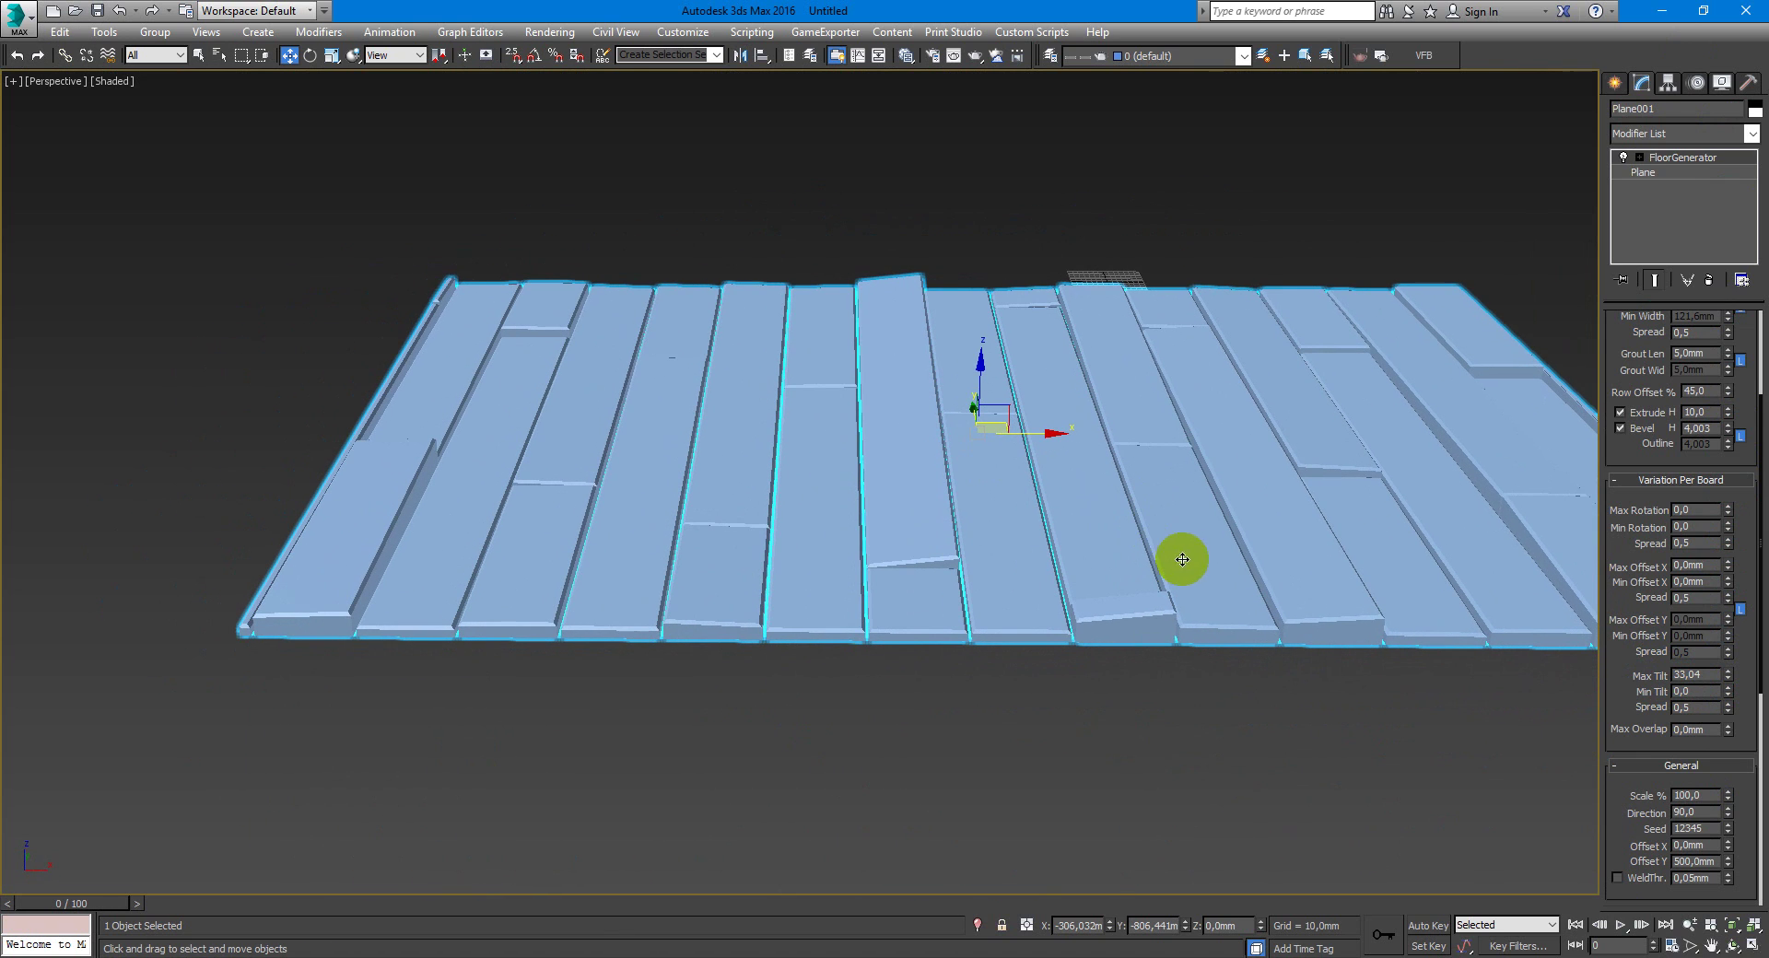
double_click(1701, 676)
text(1)
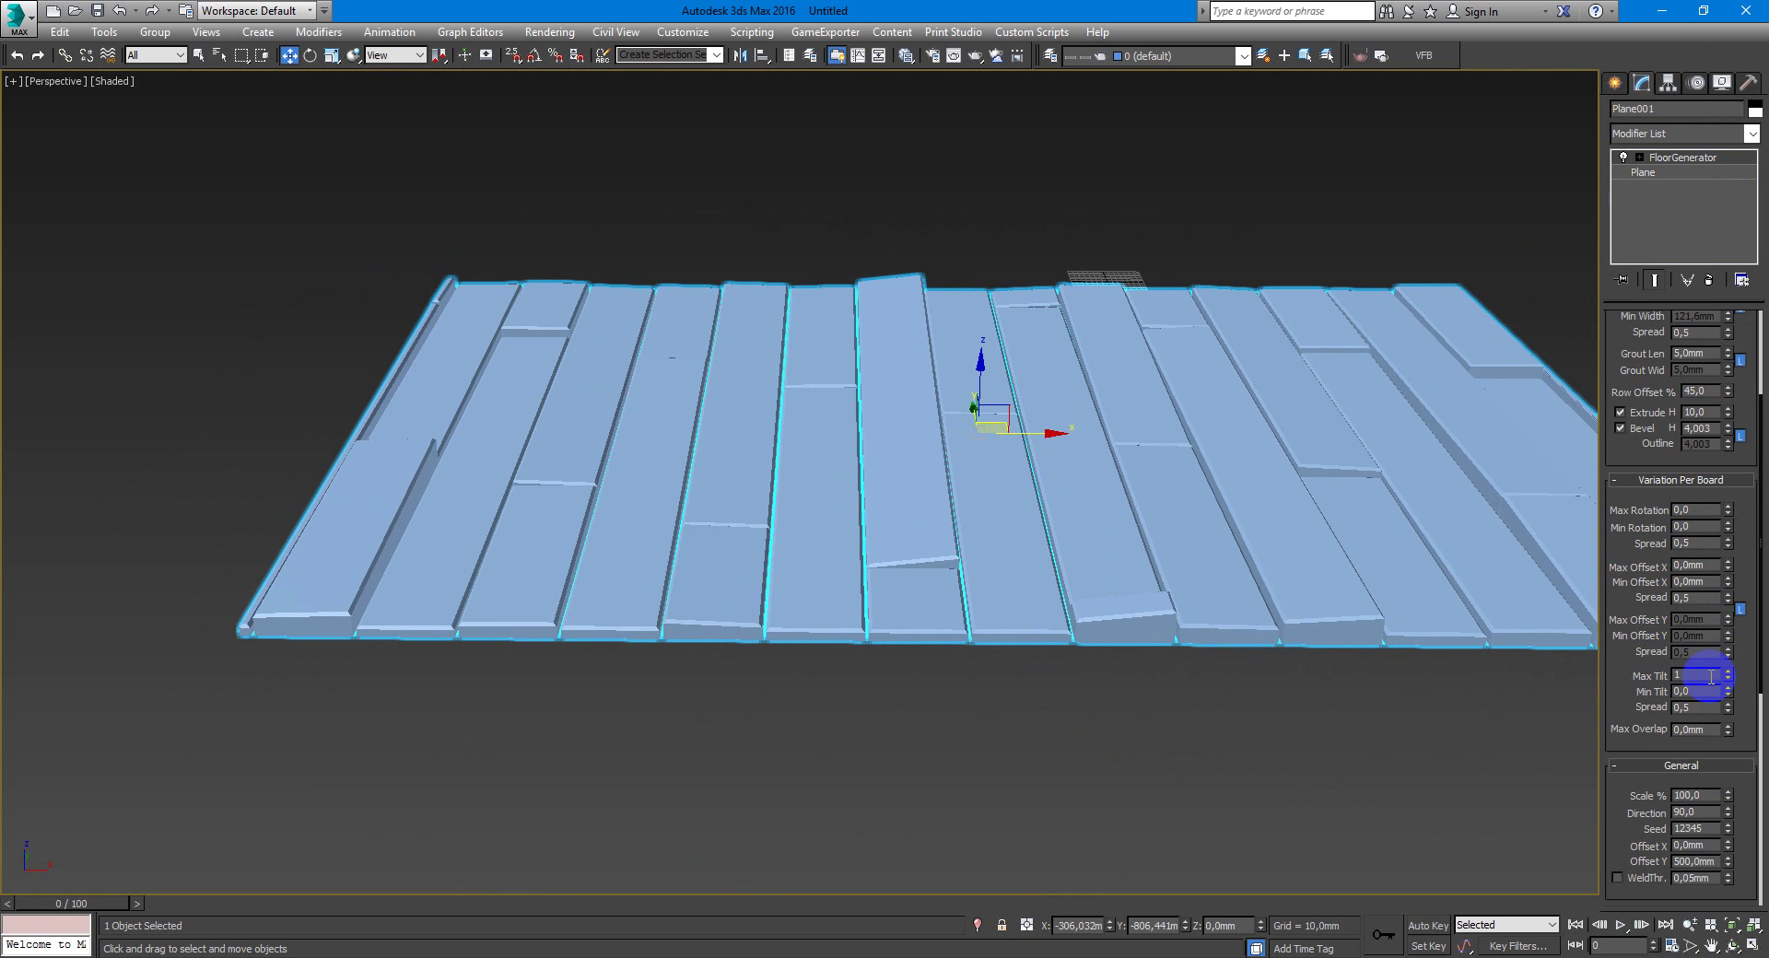
key(Return)
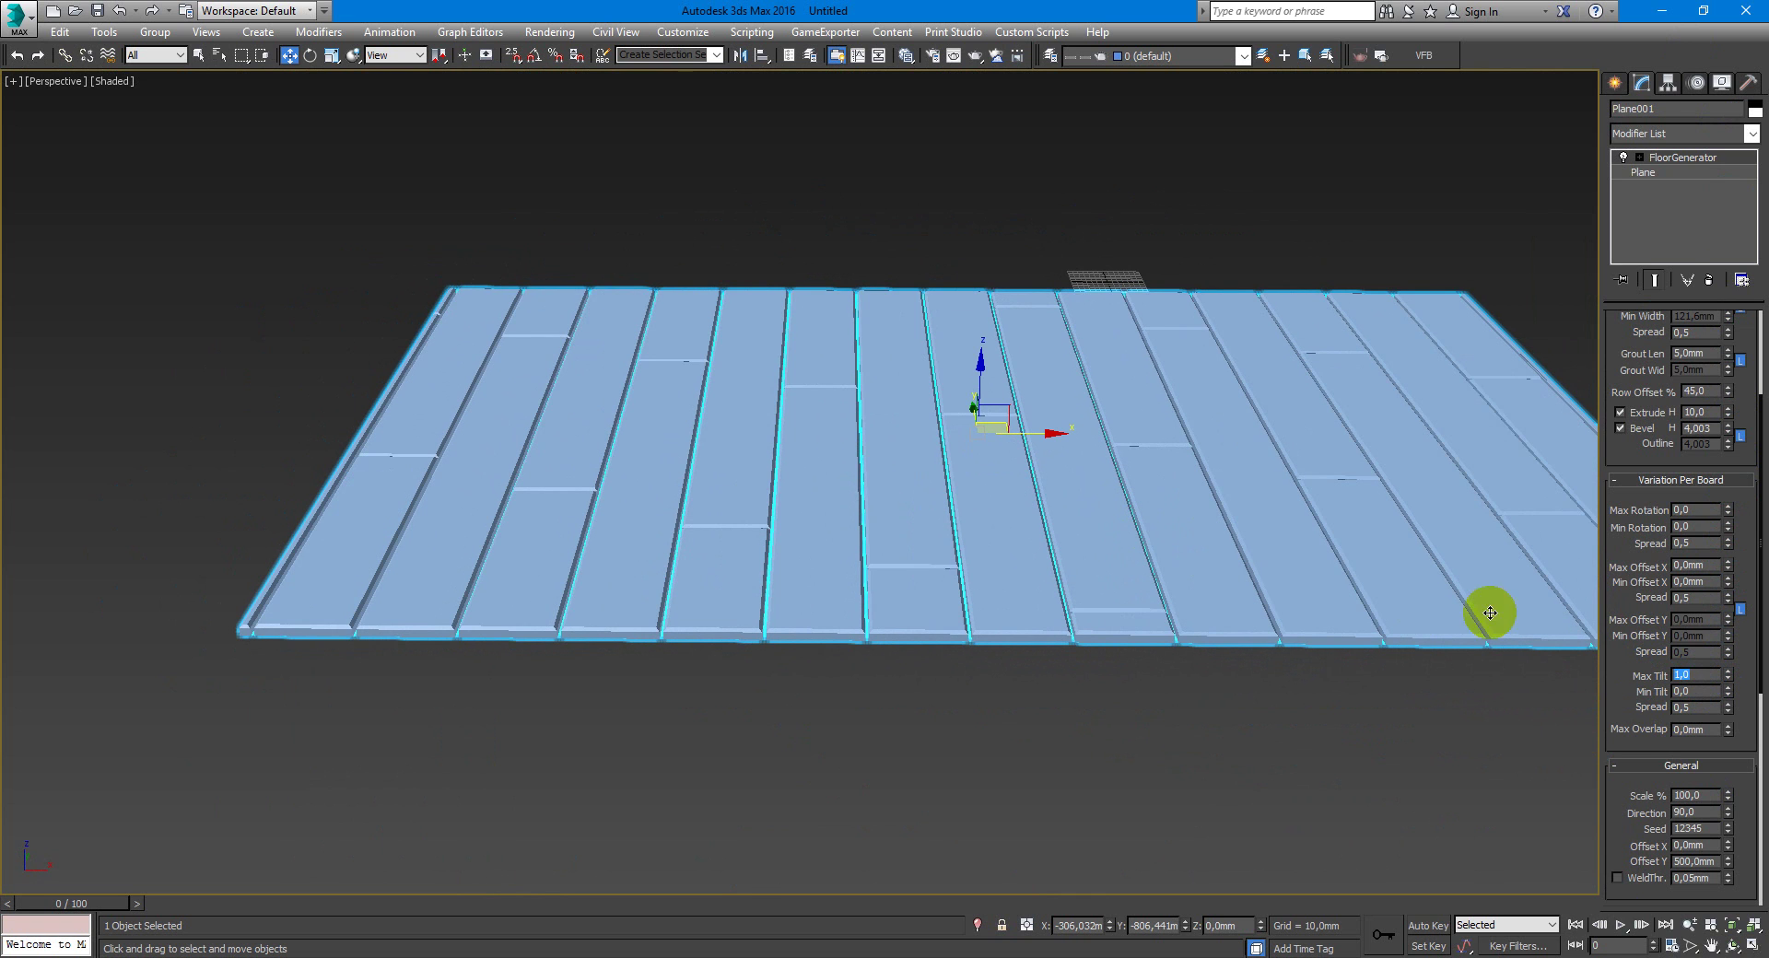
alt+middle_drag(1493, 617, 1125, 458)
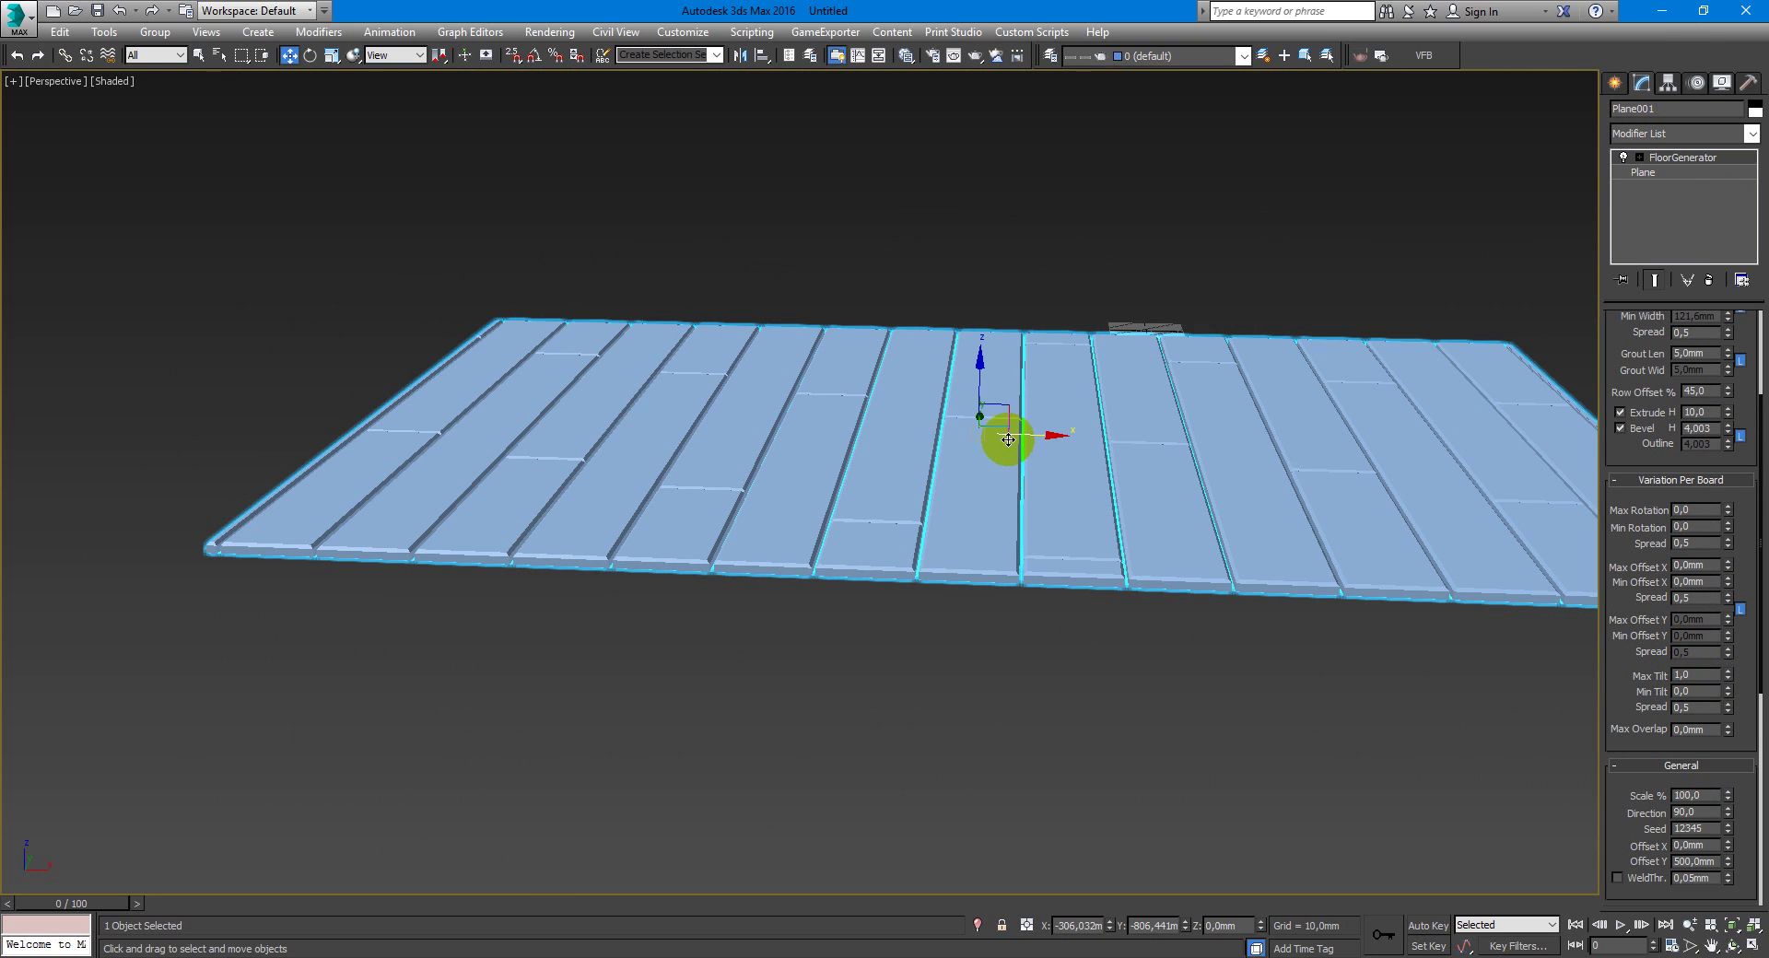
drag(1637, 707, 1640, 529)
Enter 0 in the General rollout's Direction field so the planks run crosswise
click(1648, 630)
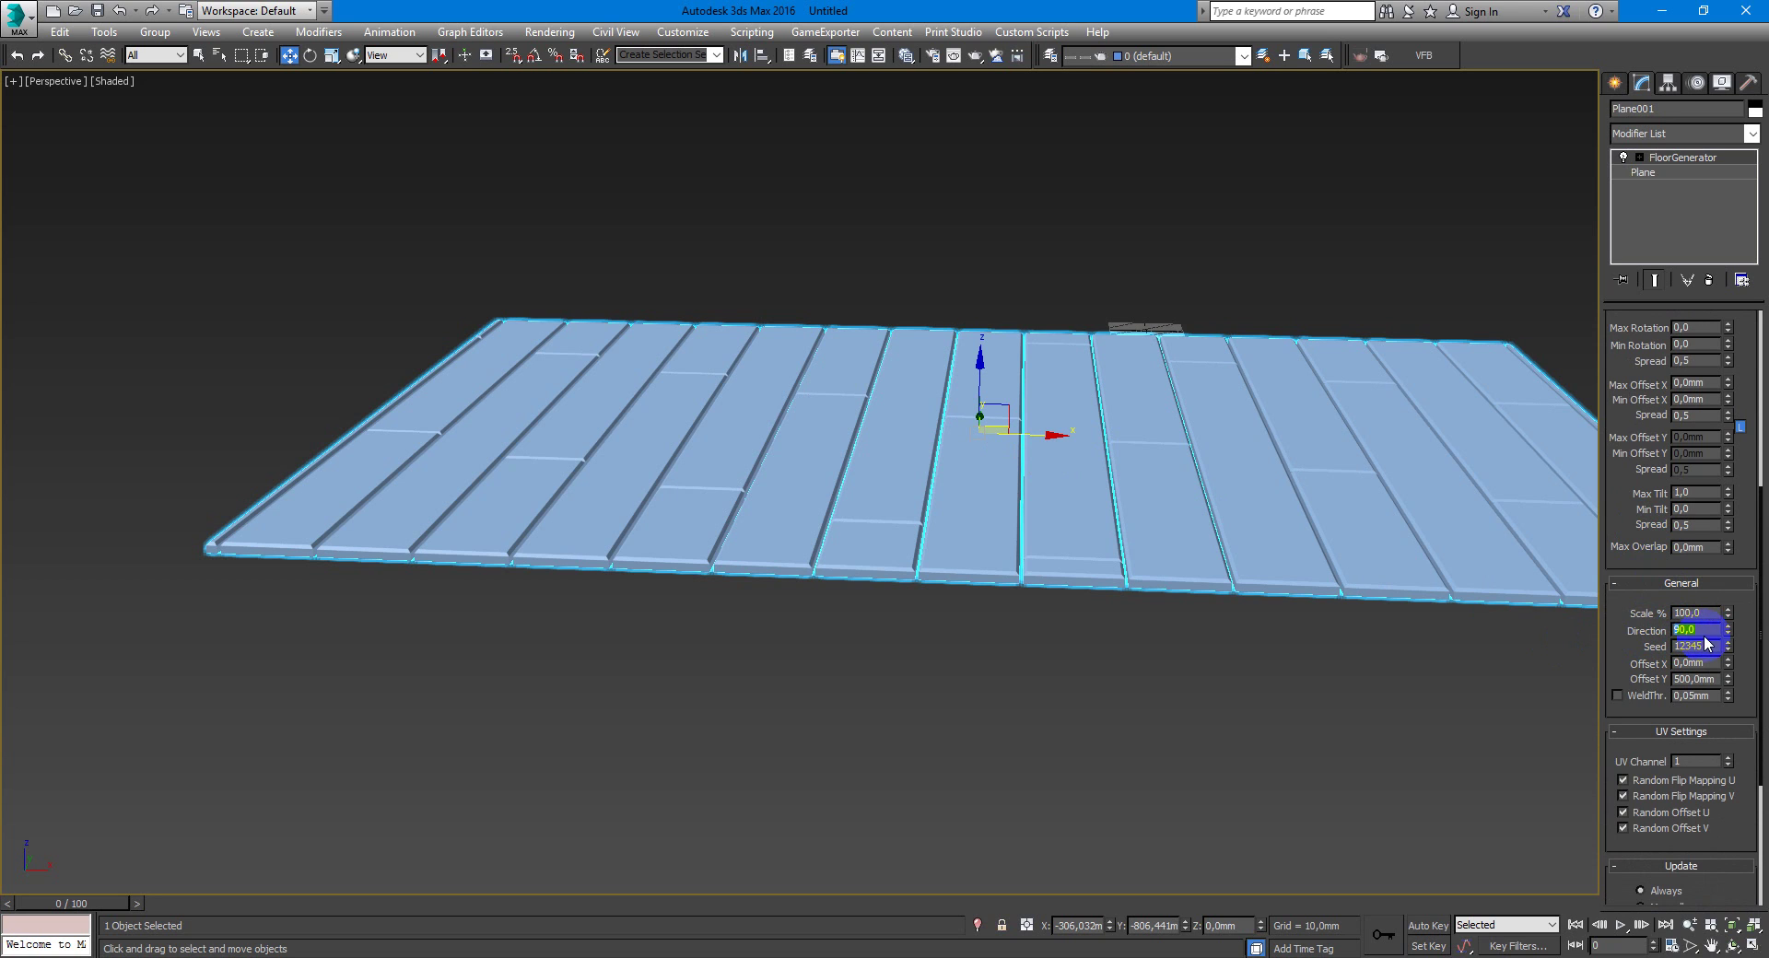
click(1685, 612)
click(1707, 615)
alt+middle_drag(1438, 608, 1272, 573)
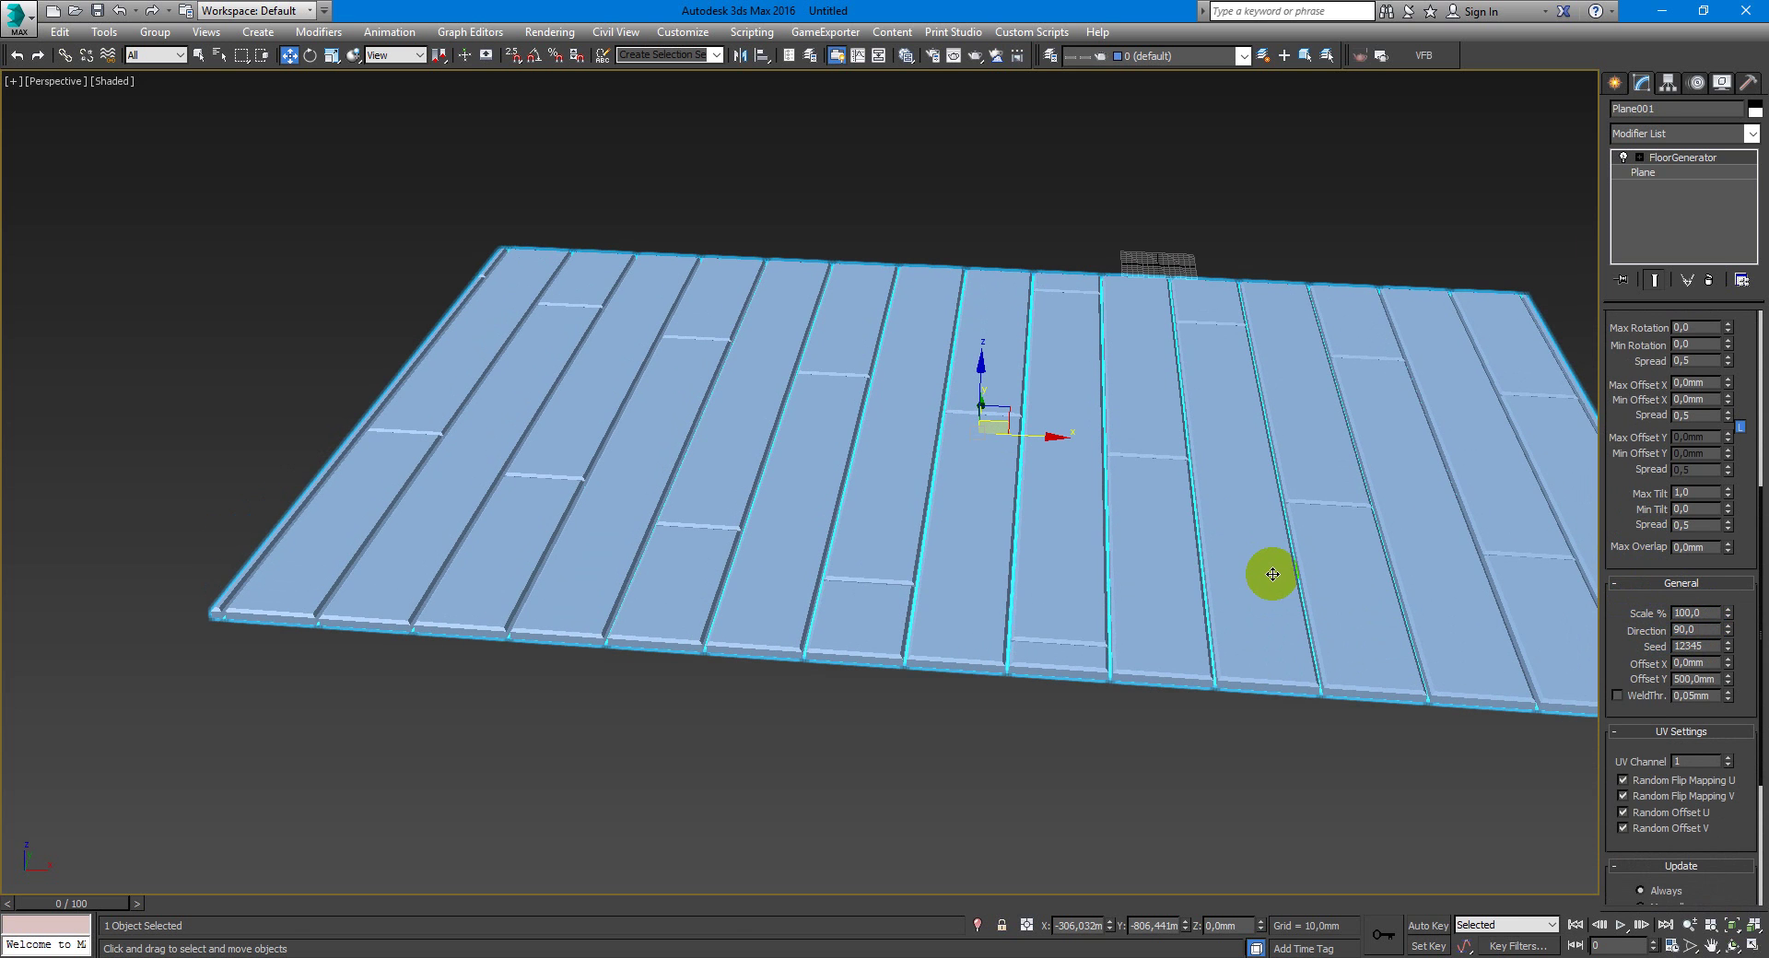
click(1642, 633)
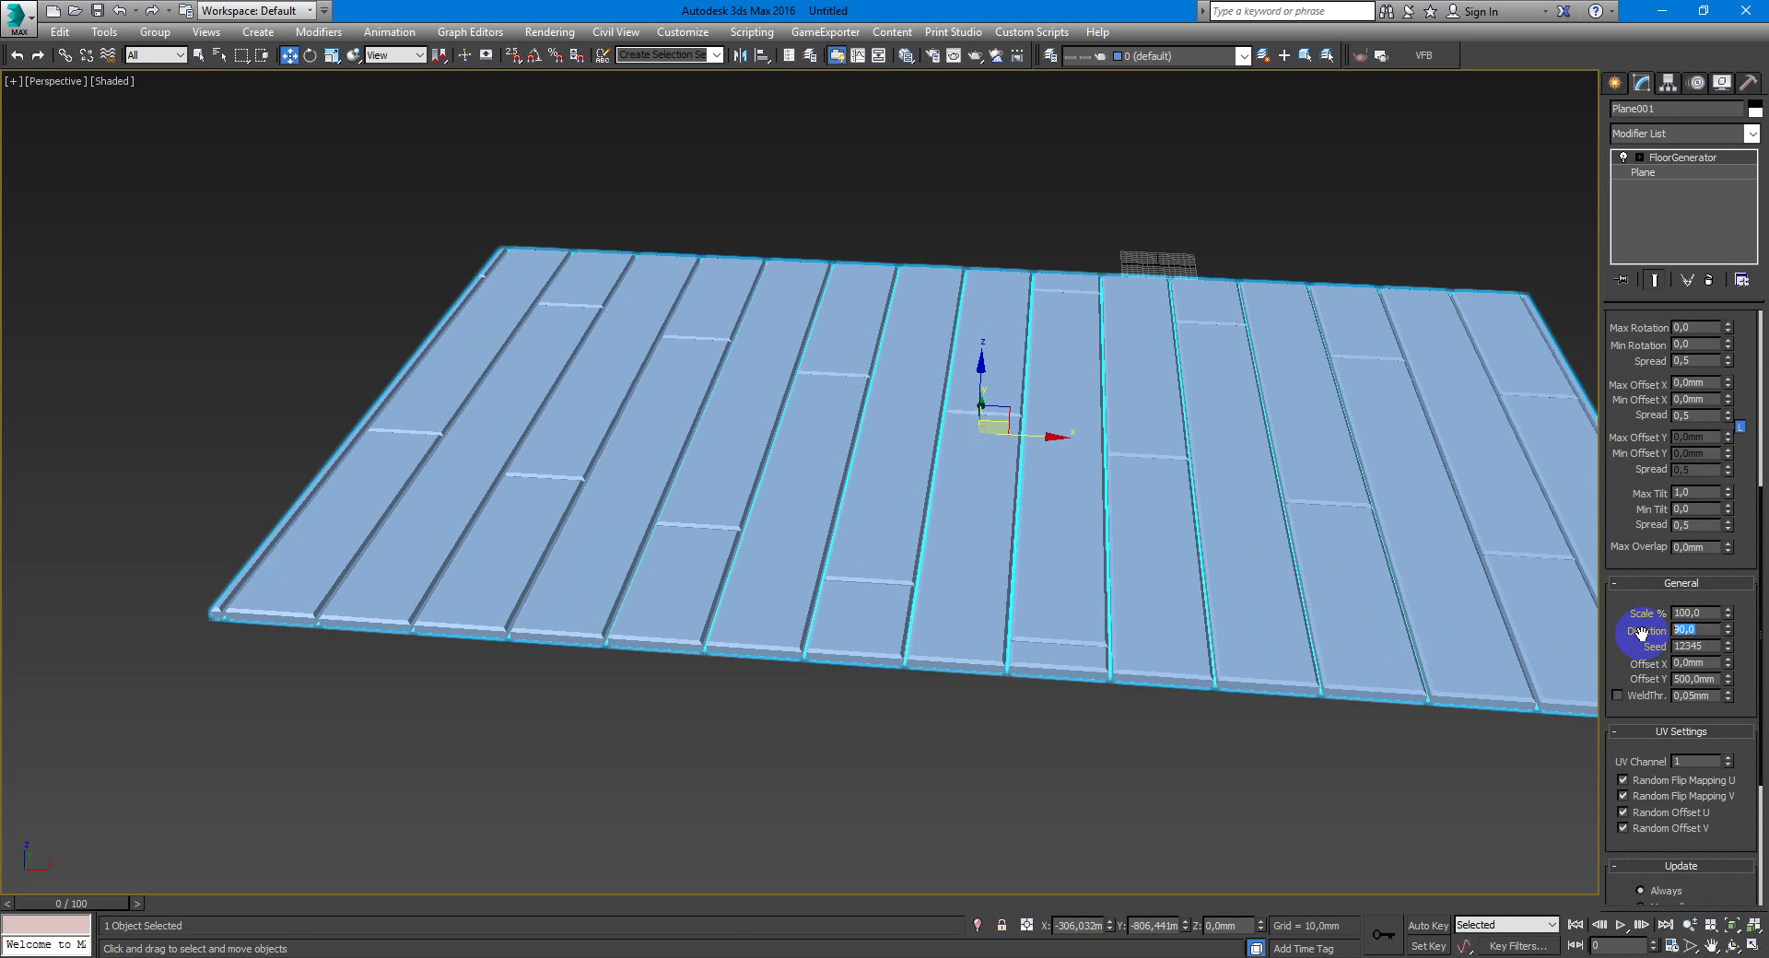
text(0)
key(Return)
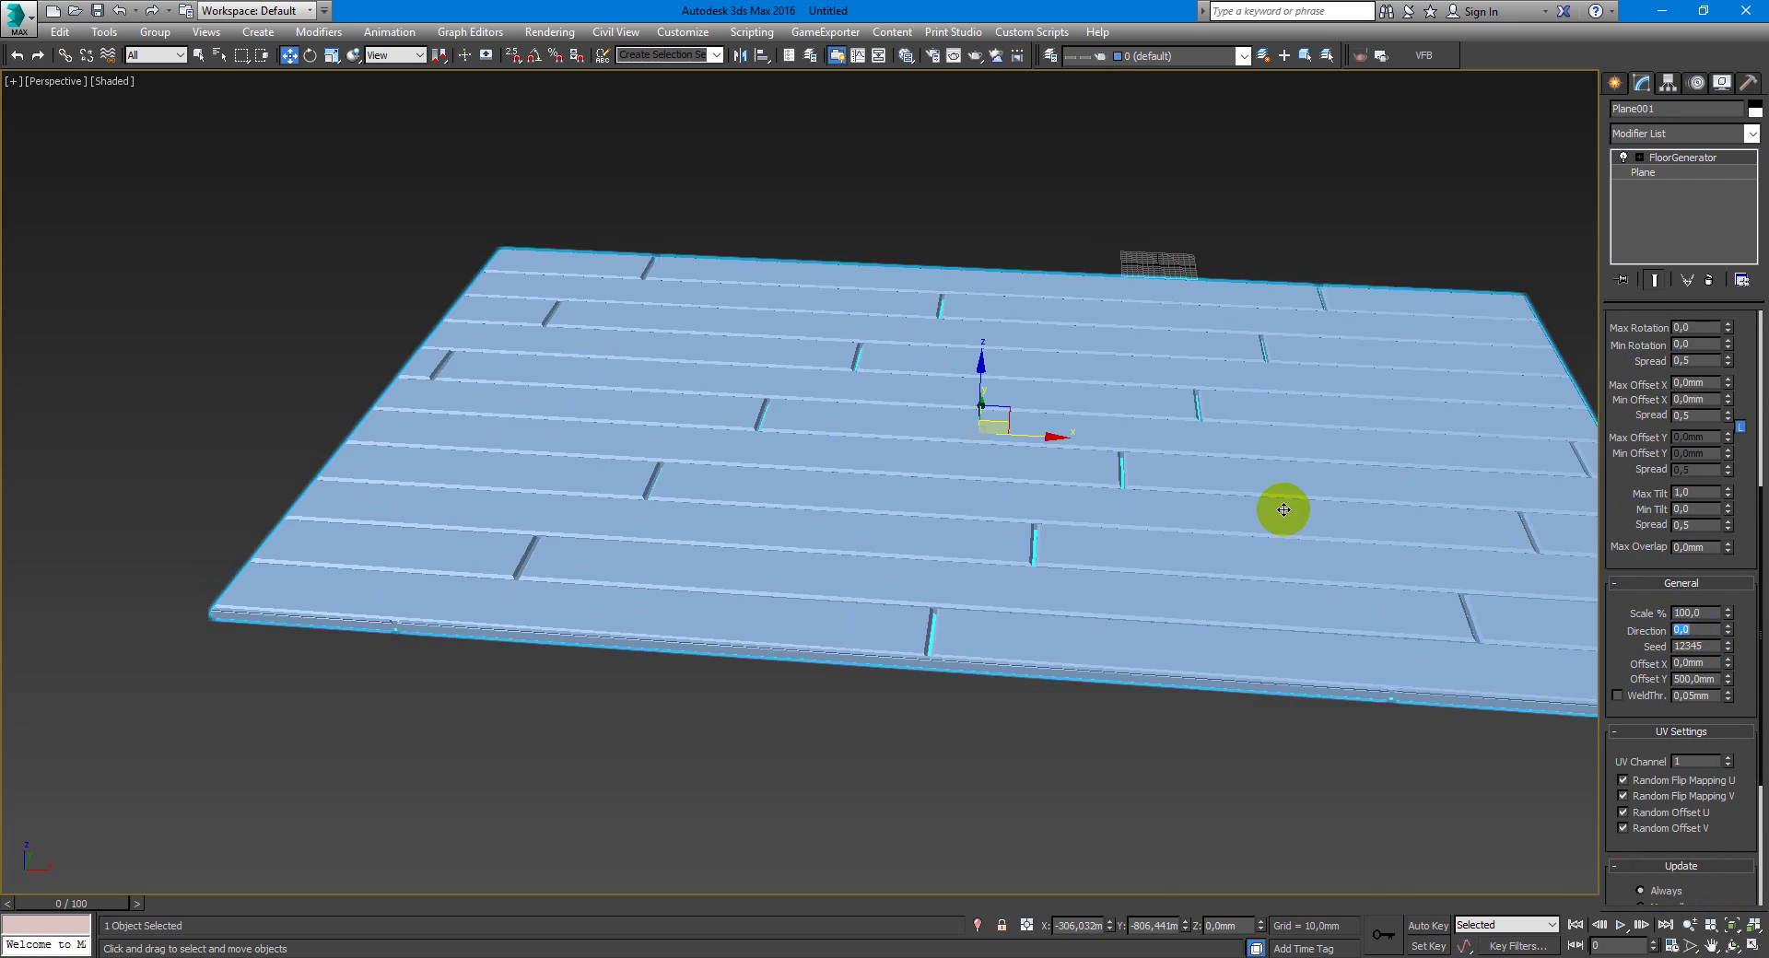
mouse_move(1284, 506)
alt+middle_down()
mouse_move(1110, 517)
mouse_move(1287, 517)
alt+middle_up()
click(1694, 665)
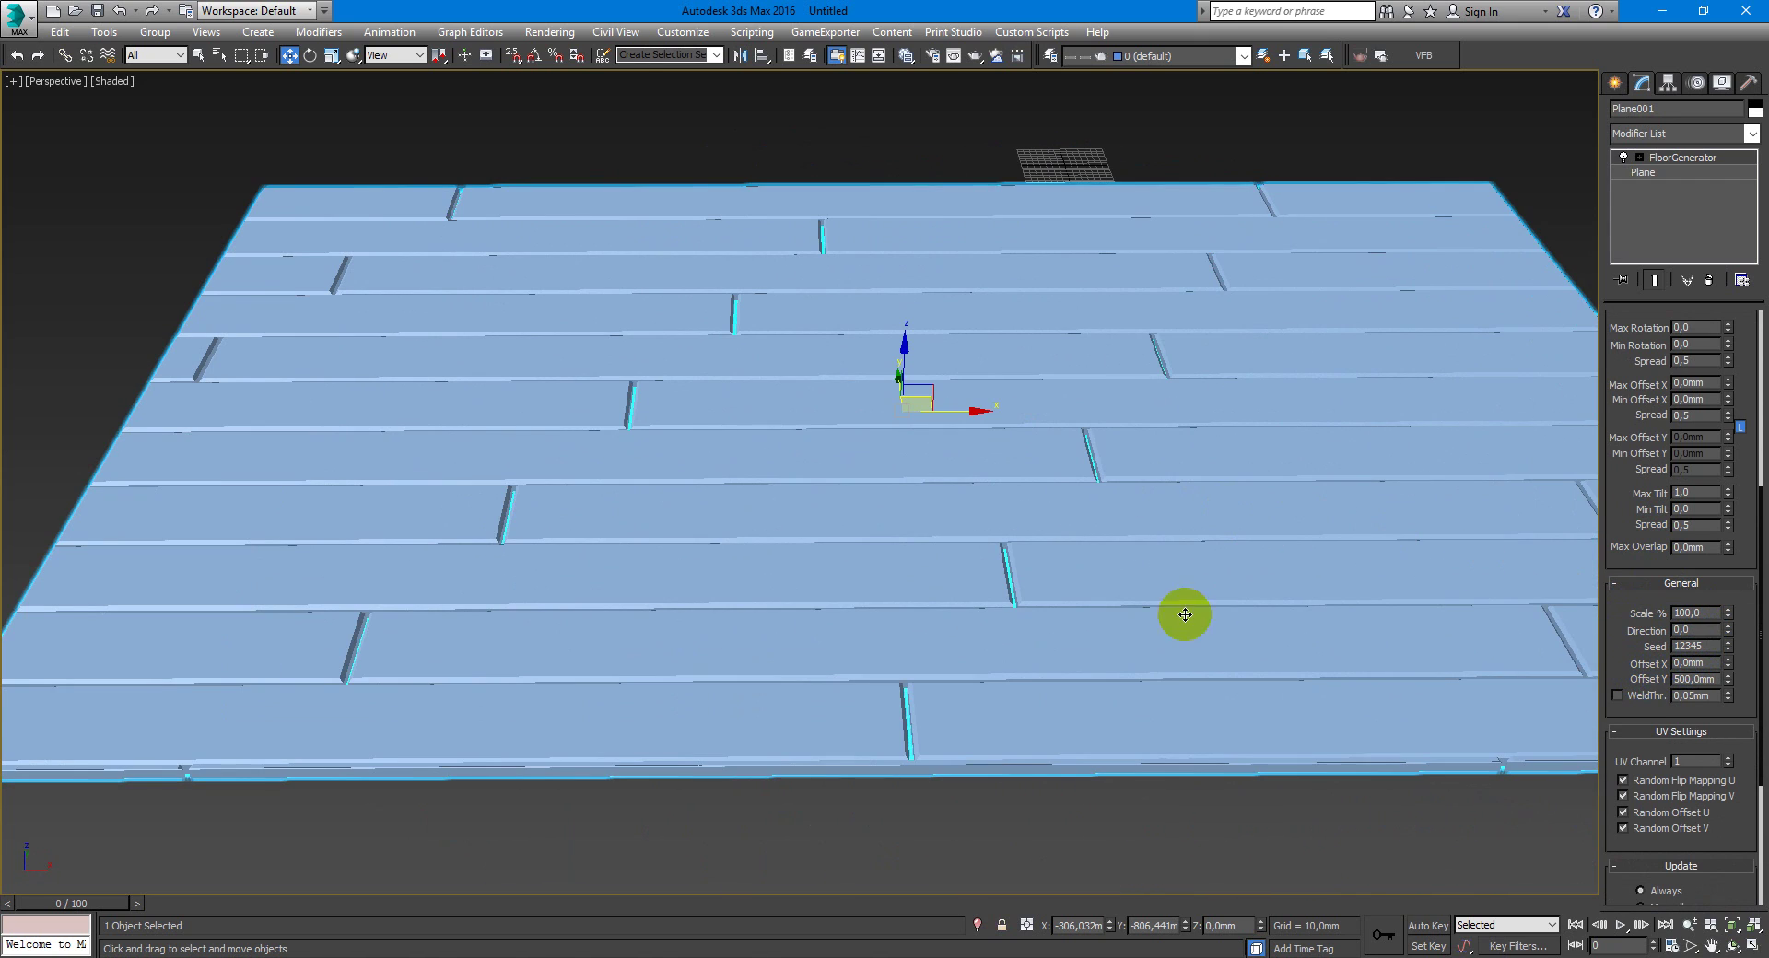
middle_drag(1181, 612, 1094, 688)
scroll(1075, 565, down, 5)
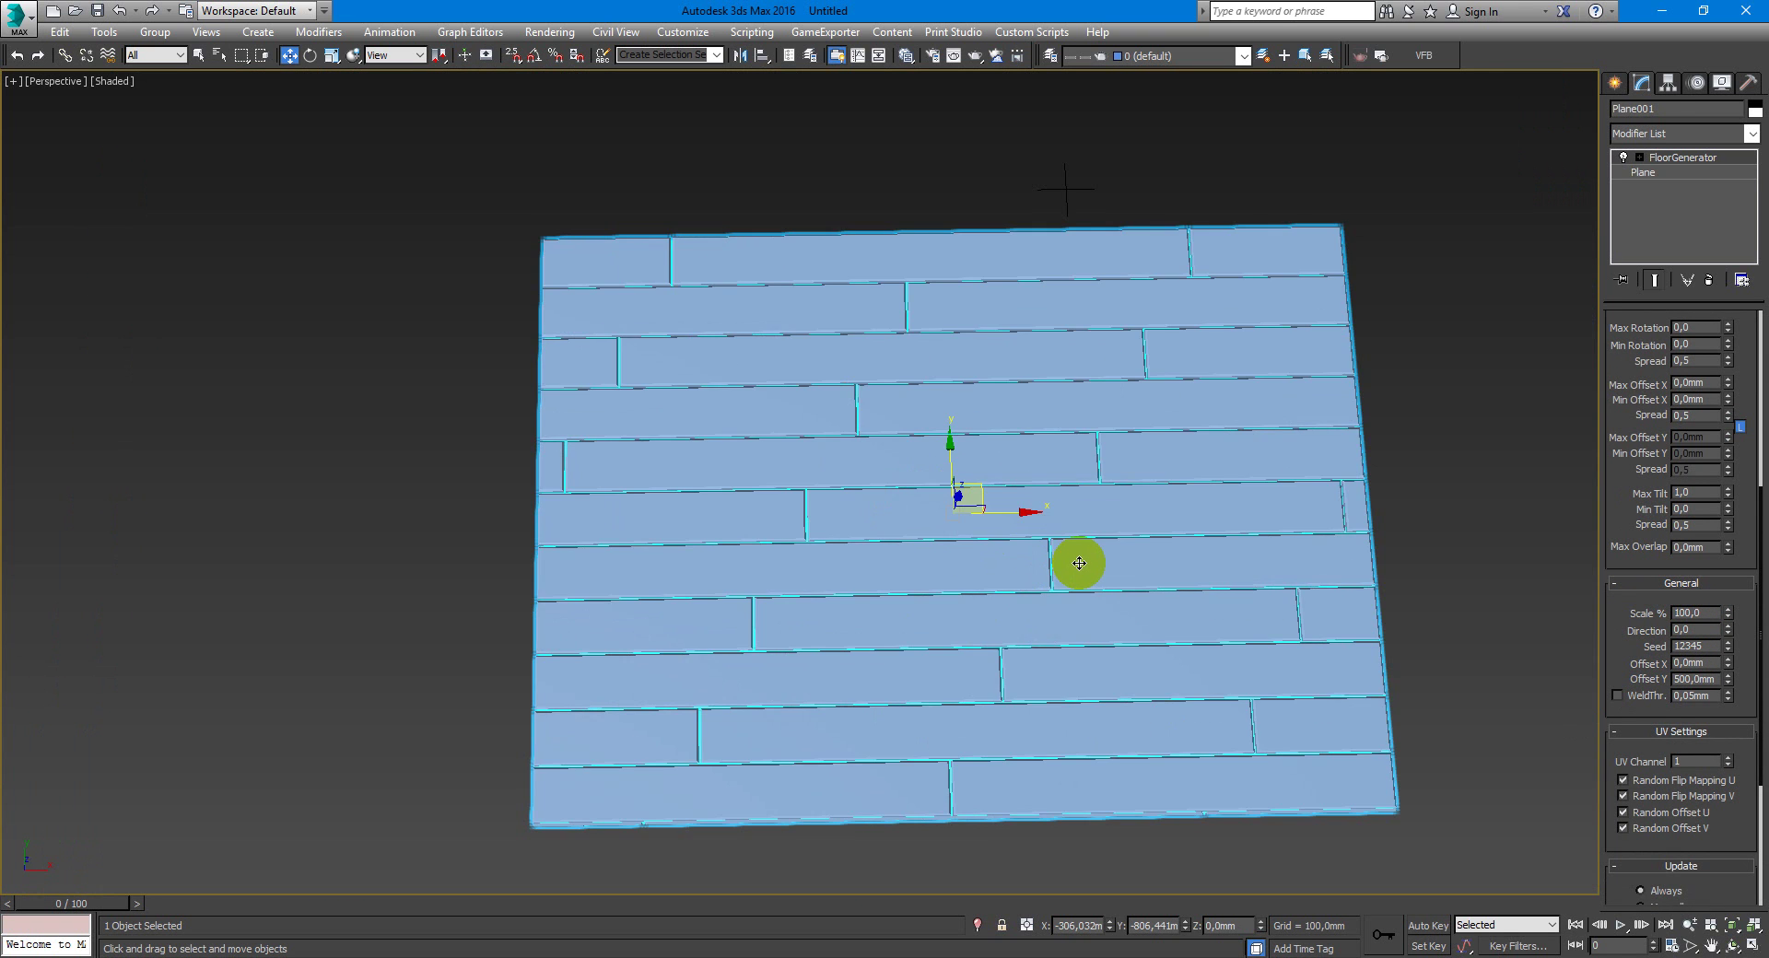
scroll(1066, 561, up, 1)
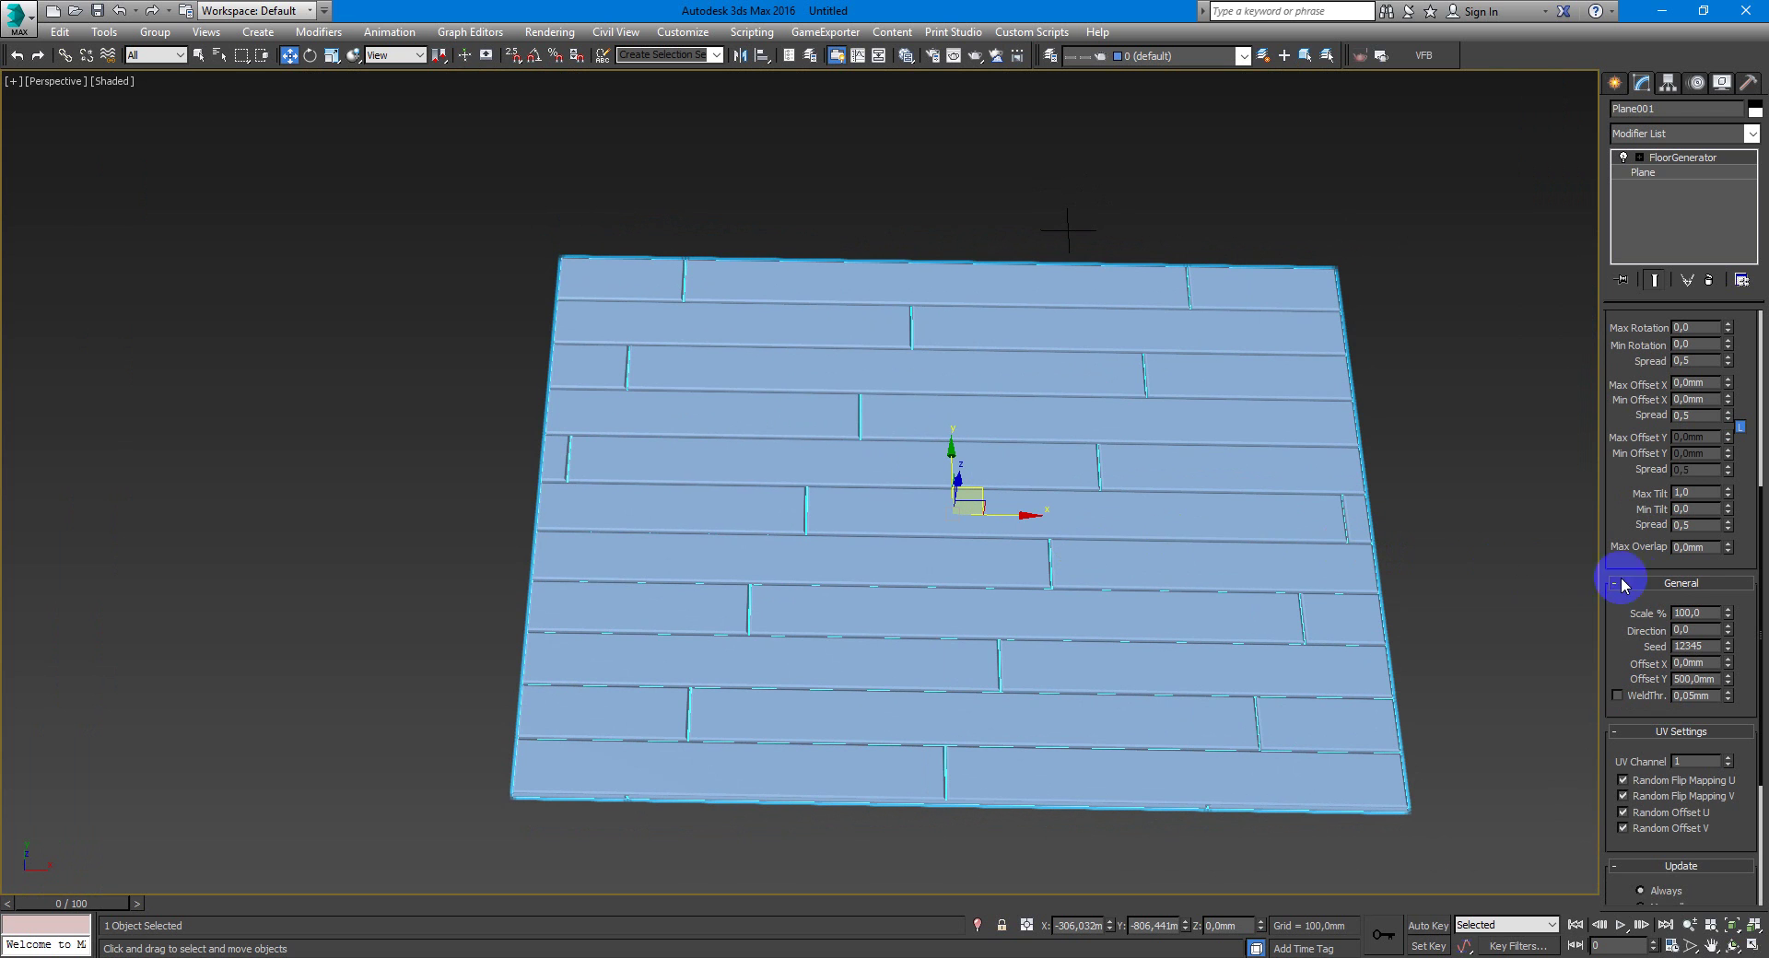
Set Floor Pattern to Herringbone, laying the boards in diagonal zigzag rows
drag(1616, 581, 1643, 678)
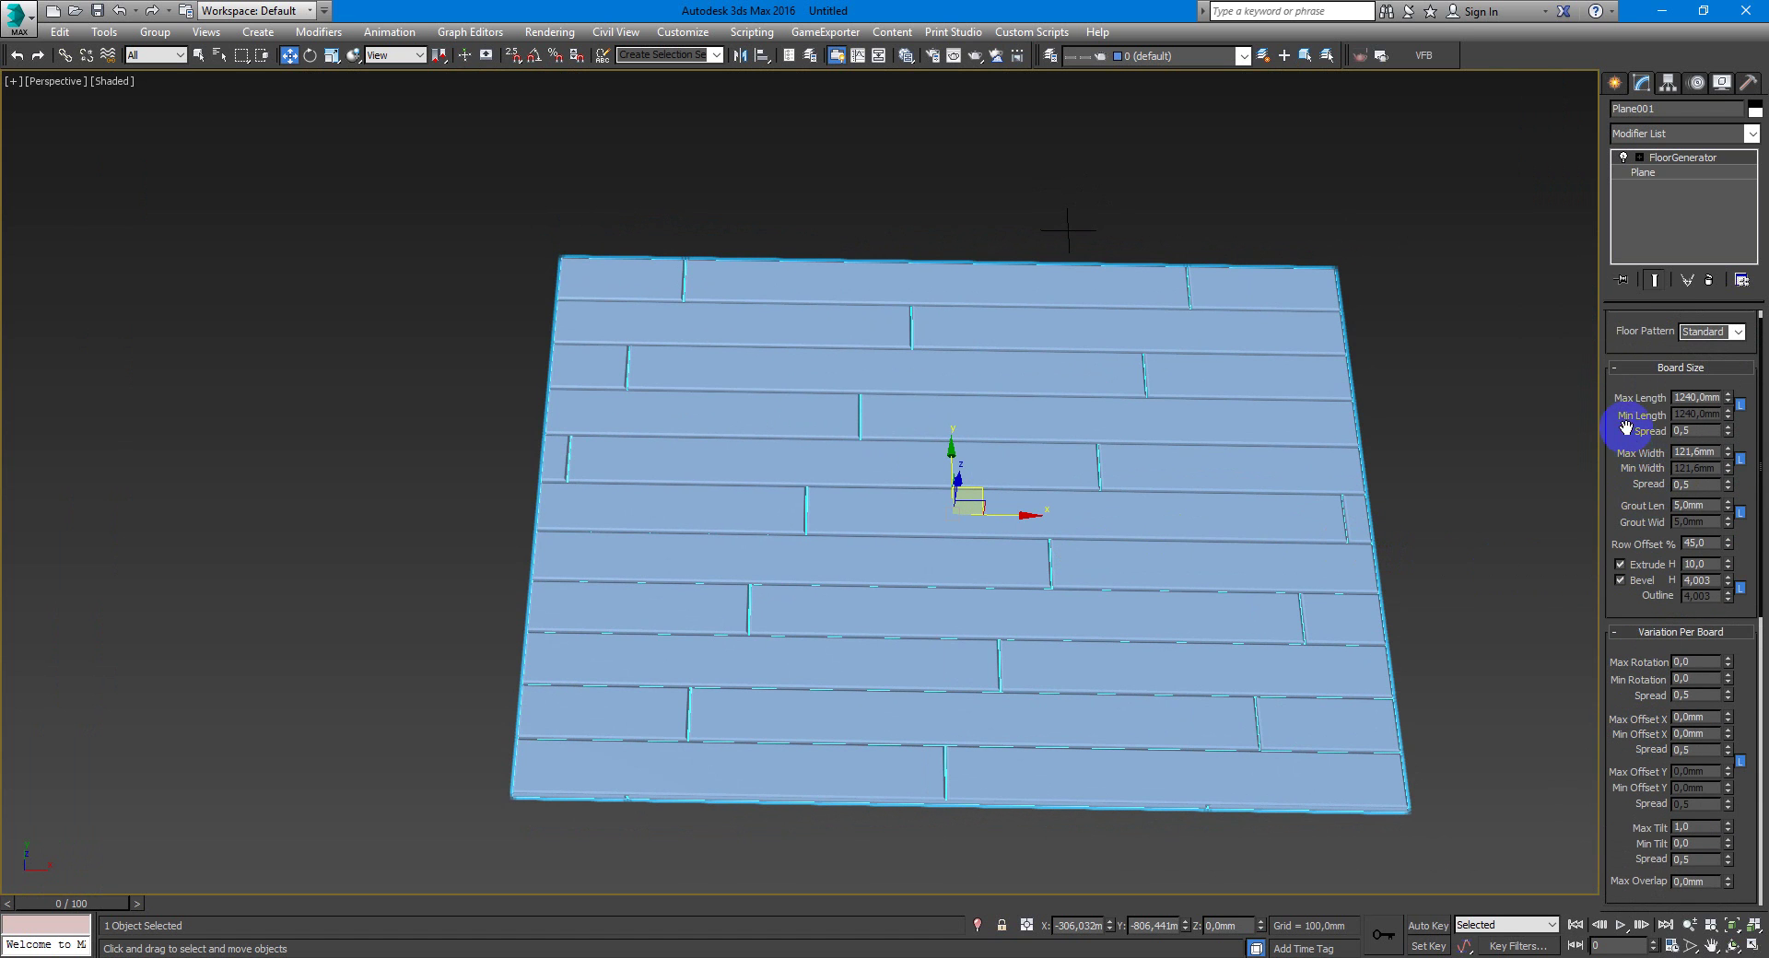
drag(1635, 426, 1629, 484)
click(1740, 351)
click(1739, 382)
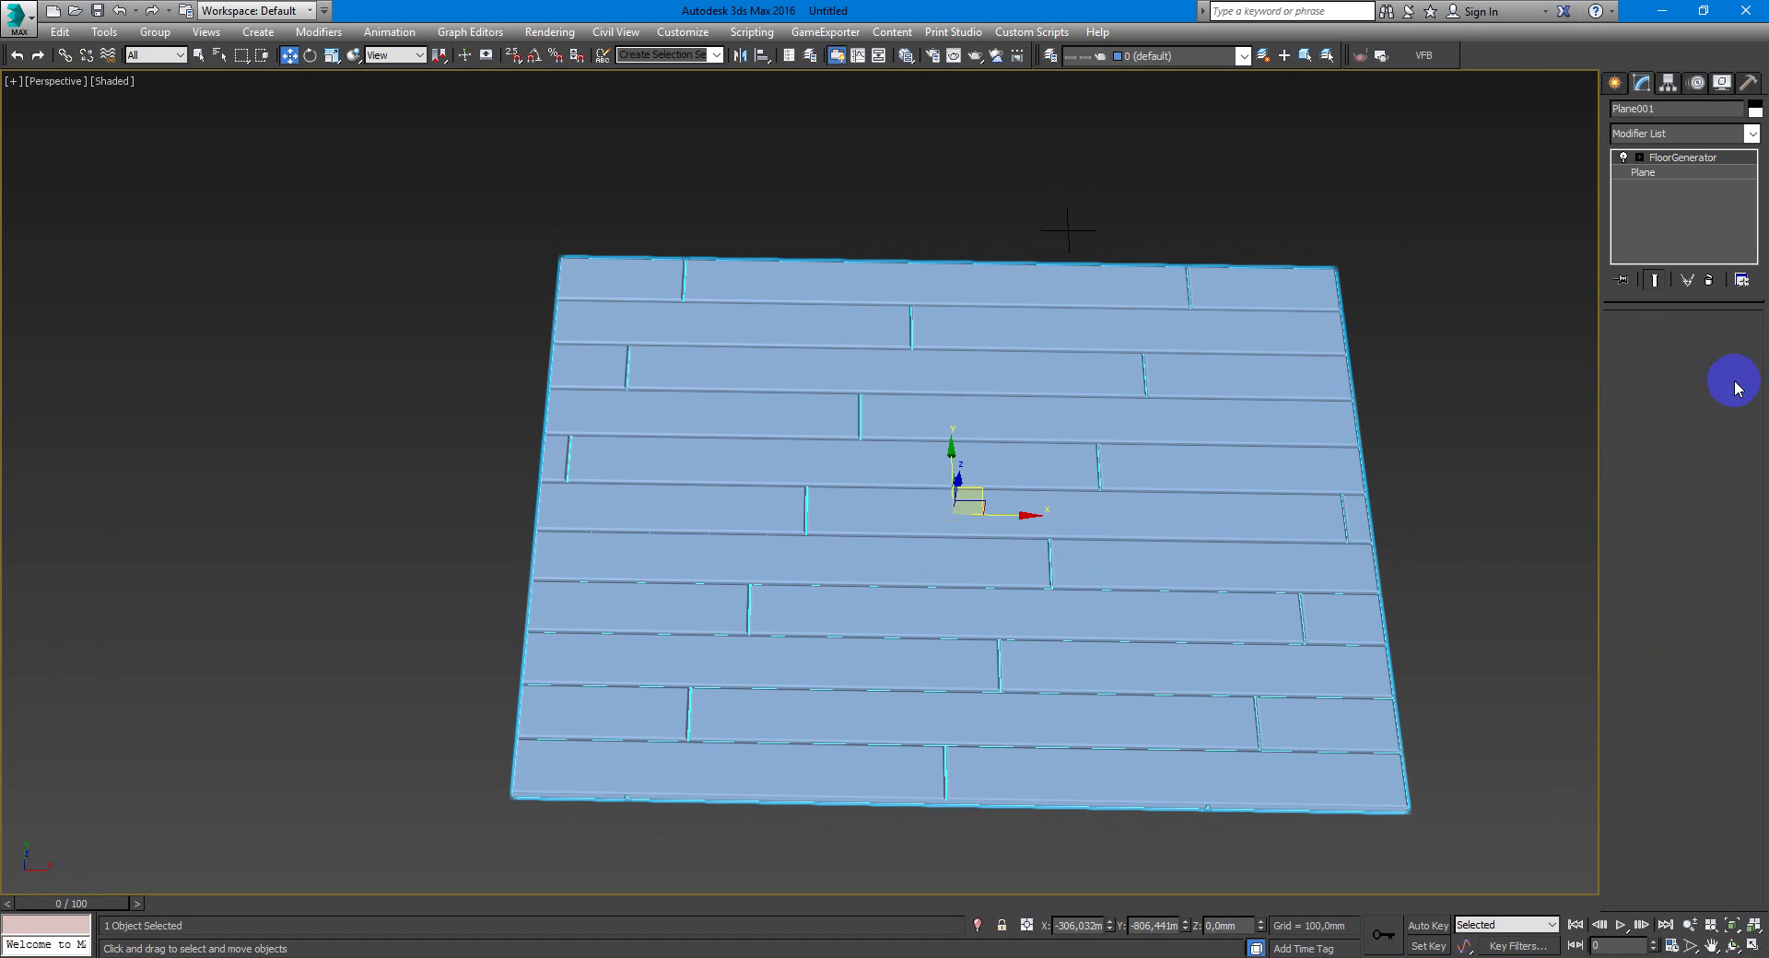
alt+middle_drag(1279, 500, 1267, 489)
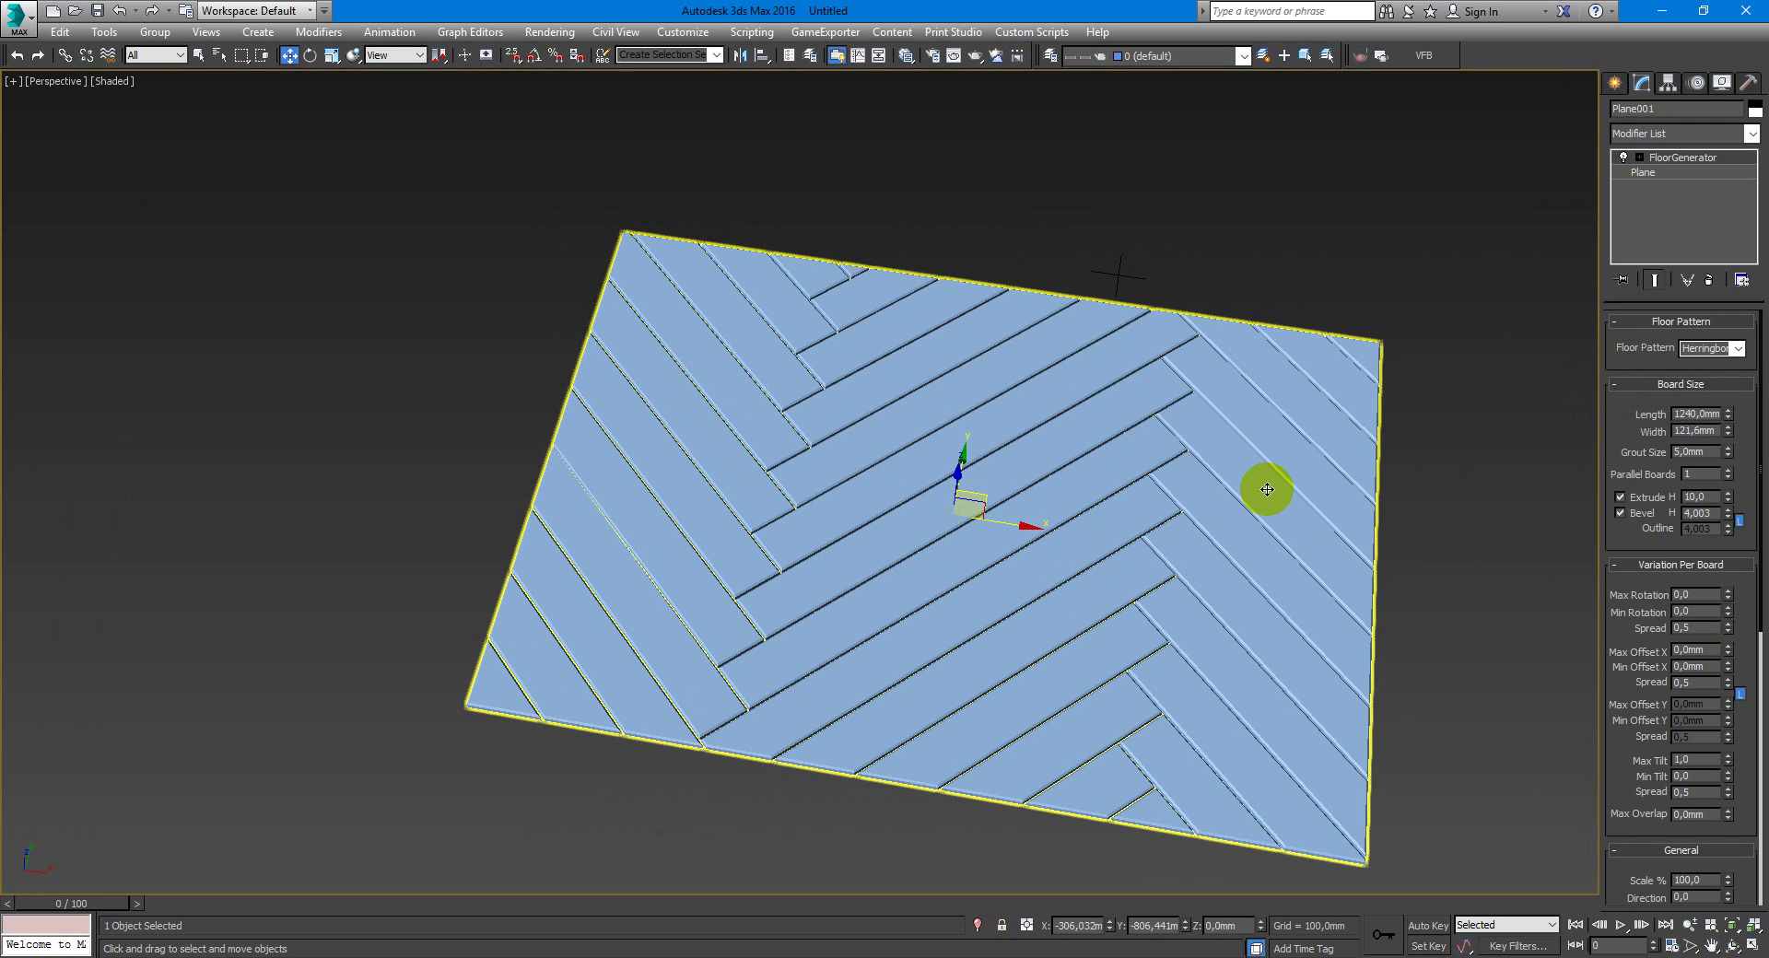